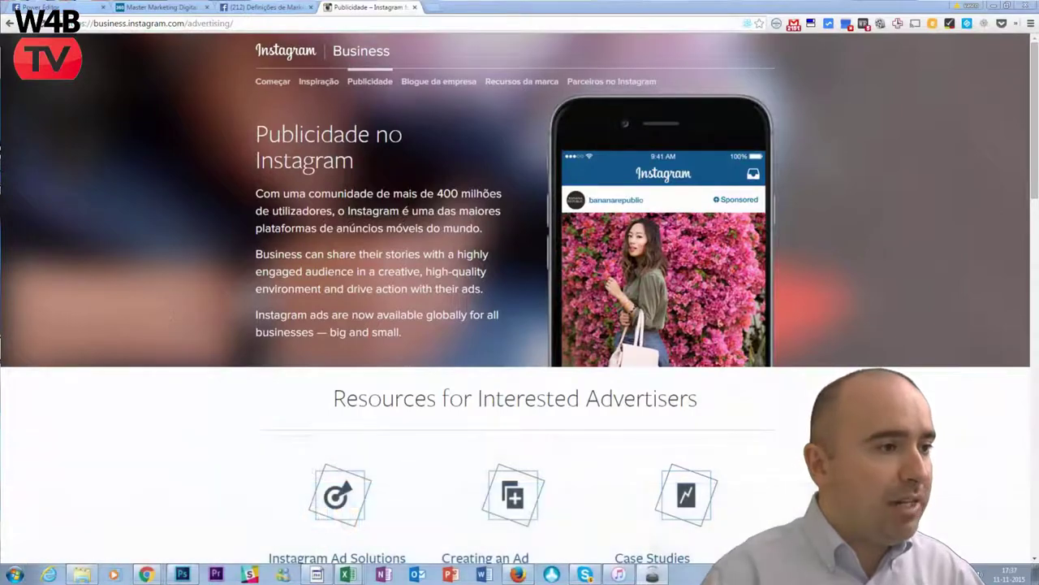
- Look through the Instagram Business advertising page, covering advertiser resources, ad formats and supported objectives
scroll(339, 308, "down", 1)
scroll(339, 309, "up", 1)
scroll(338, 308, "down", 5)
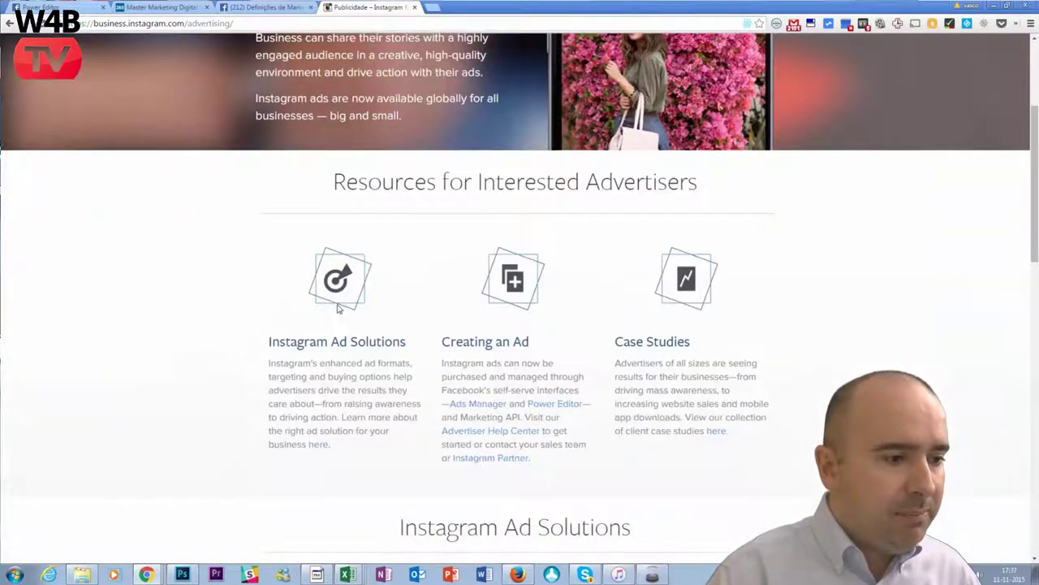
scroll(338, 305, "down", 8)
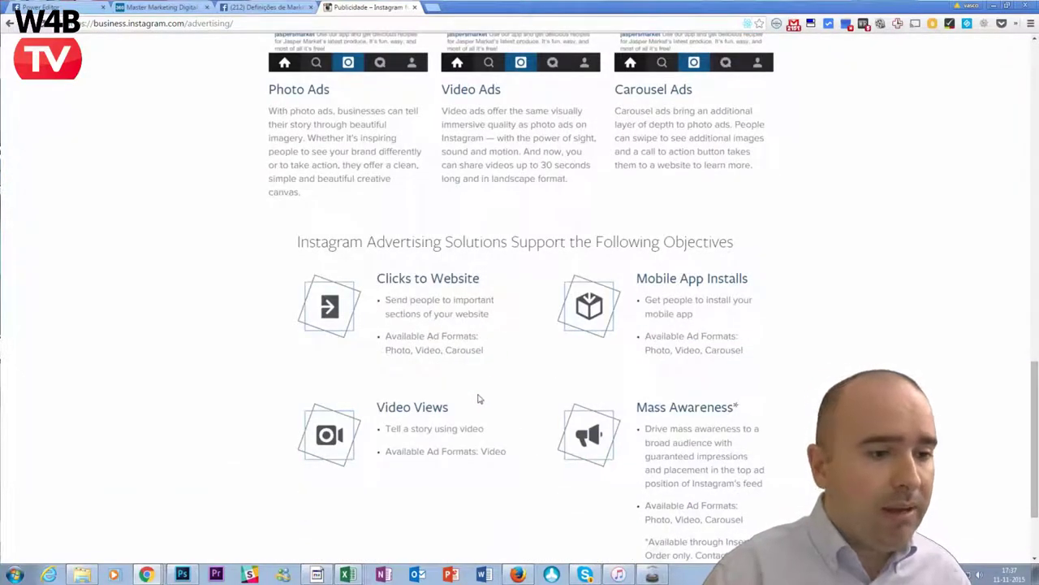
scroll(478, 398, "down", 2)
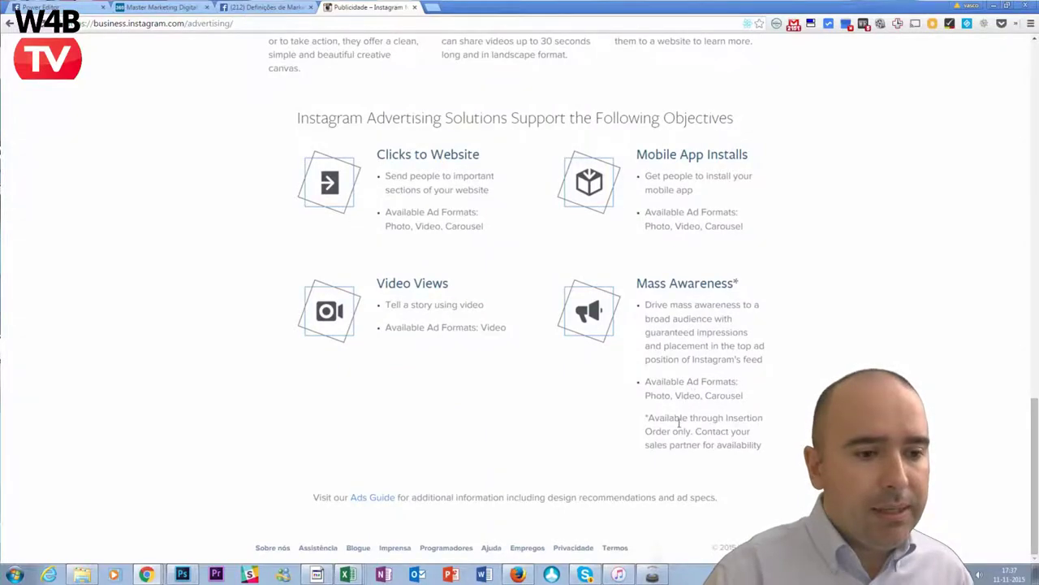
scroll(666, 358, "up", 15)
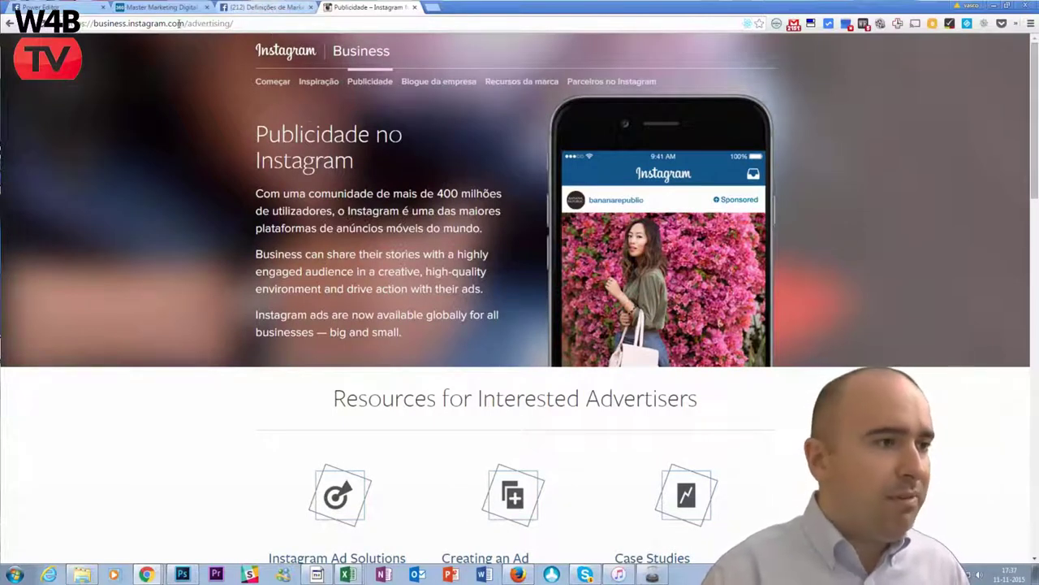
- Review the existing "teste" ad in Power Editor, including its destination, text and Instagram placement preview
left_click(84, 9)
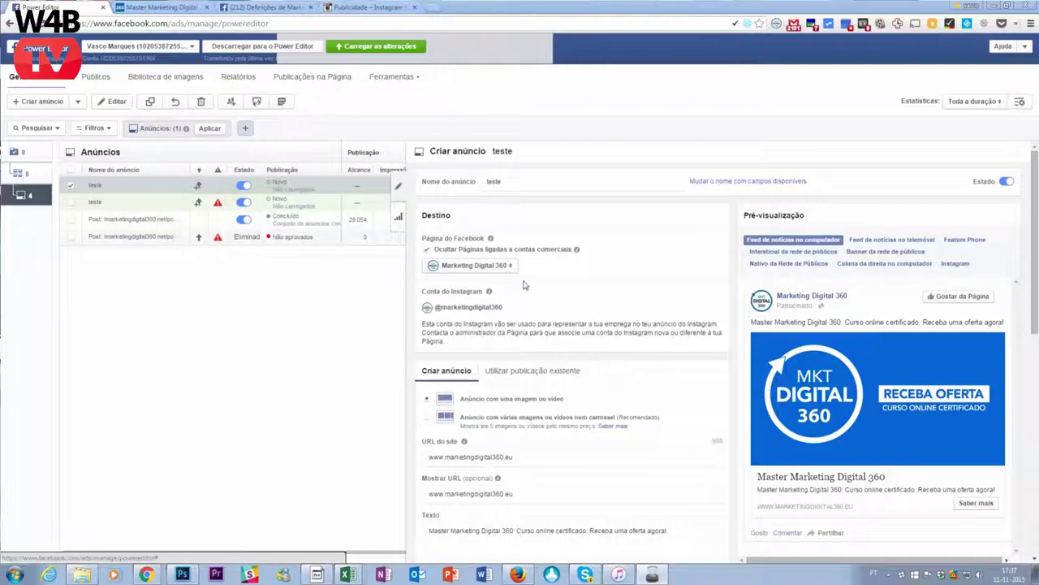
scroll(569, 316, "down", 2)
scroll(568, 316, "down", 1)
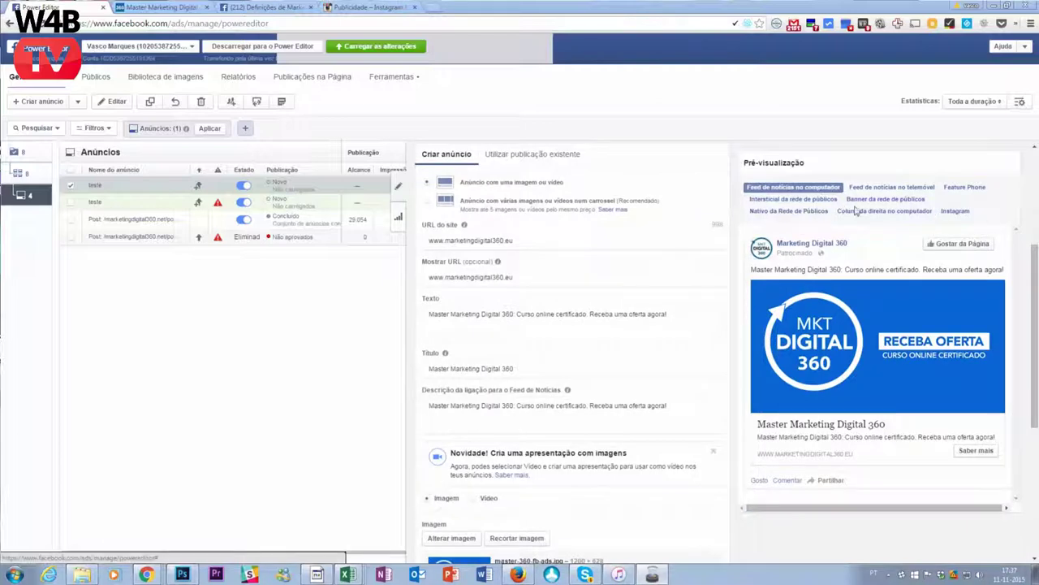
left_click(956, 212)
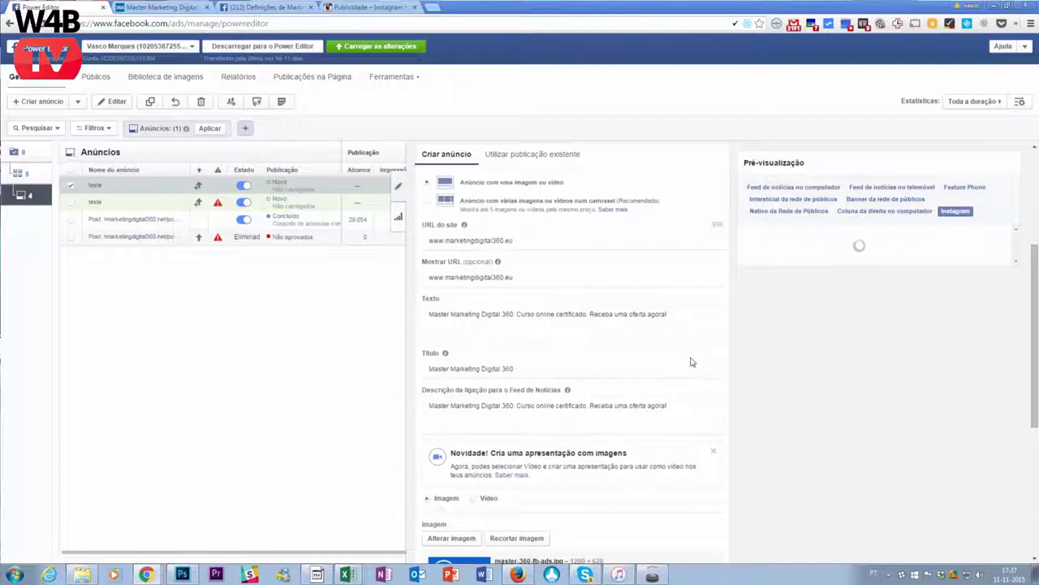
scroll(691, 358, "down", 1)
scroll(691, 358, "down", 2)
scroll(690, 362, "up", 4)
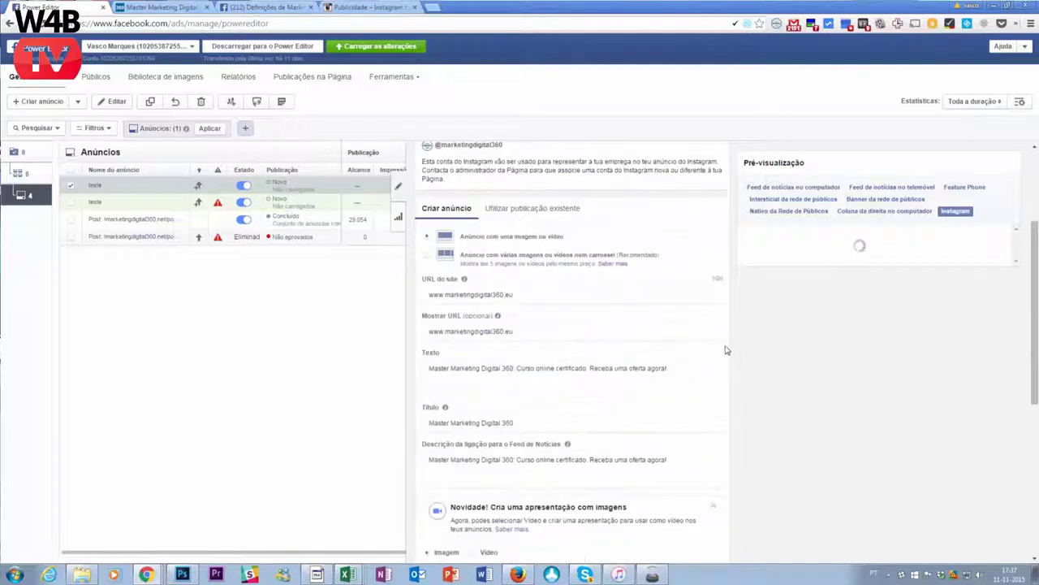
scroll(703, 325, "up", 3)
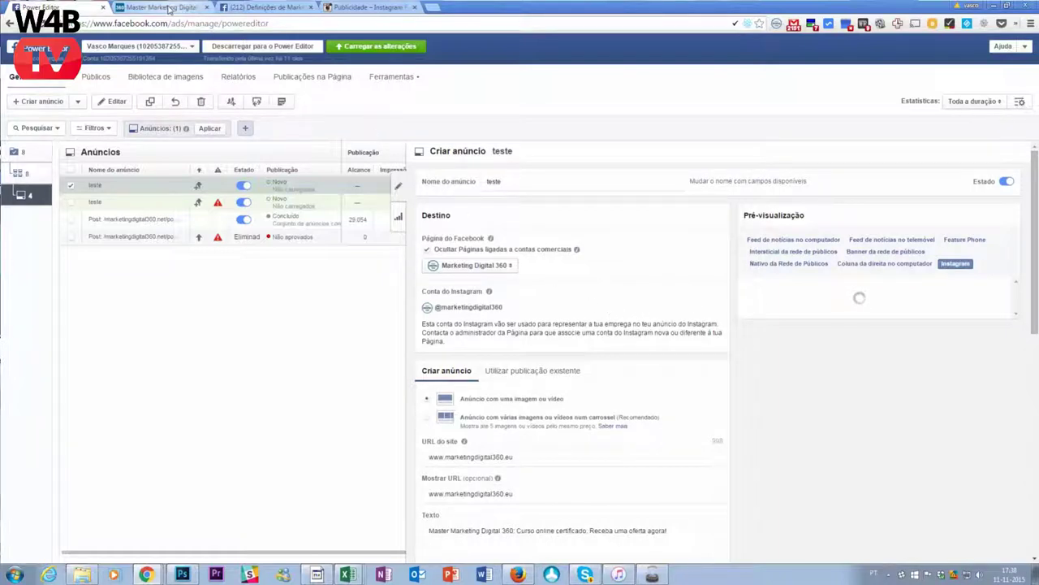
- Check the Instagram account linked in the Marketing Digital 360 Page settings, then view the marketingdigital360.eu landing page
left_click(268, 7)
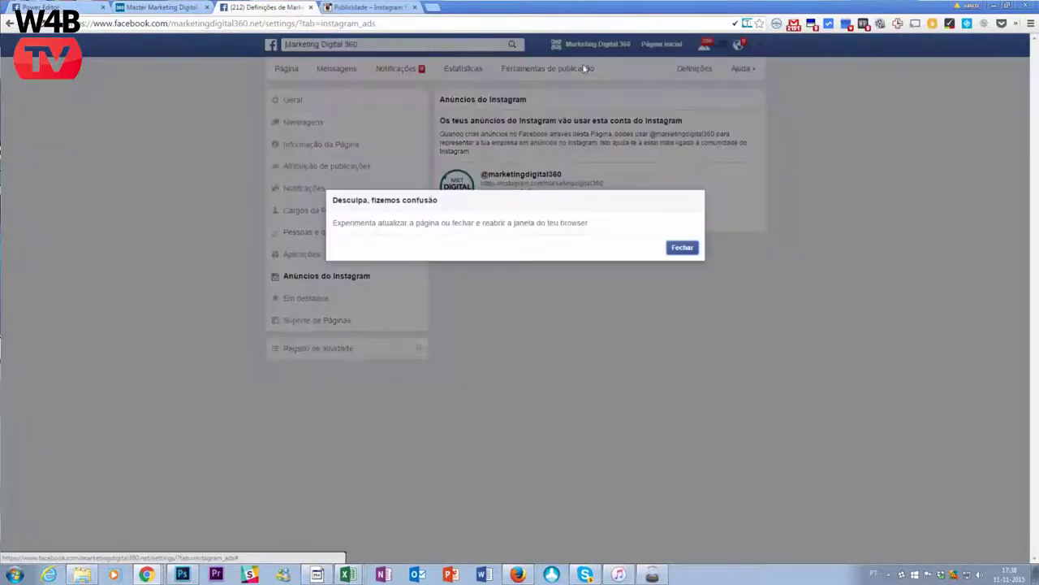
left_click(696, 248)
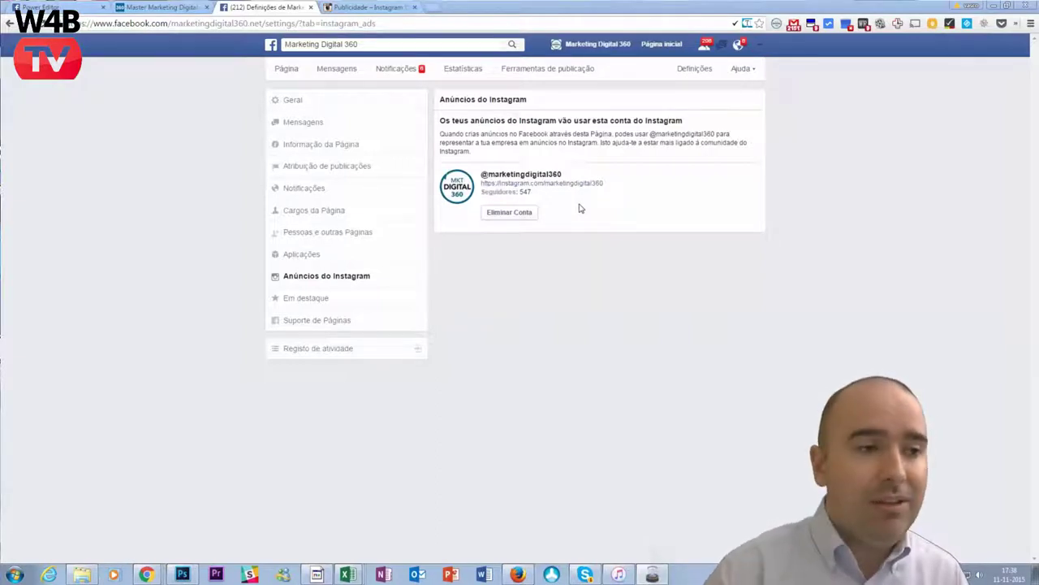
left_click(163, 7)
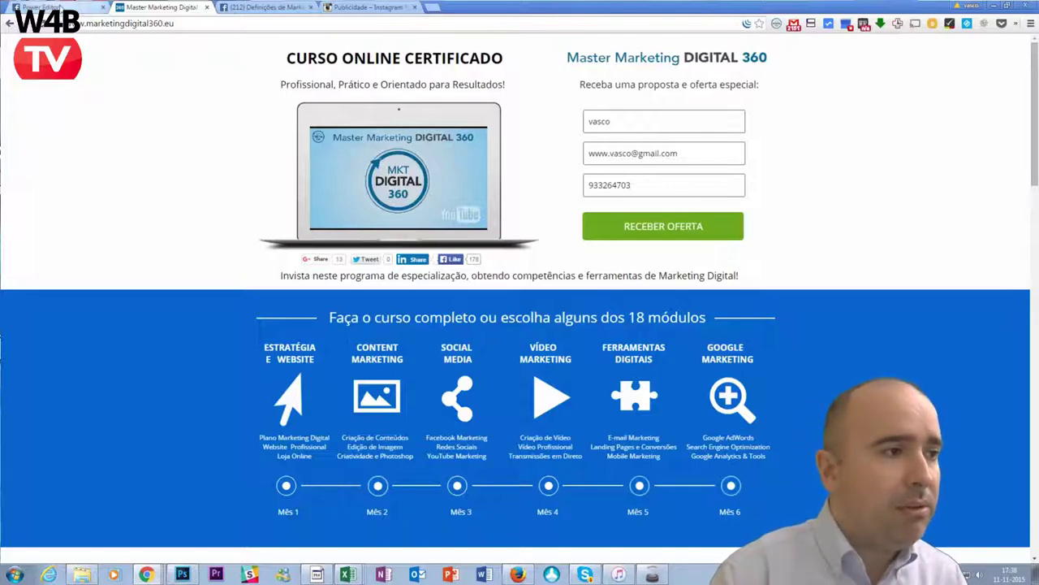
- Start a new campaign in Power Editor and name it "teste instagram"
left_click(57, 8)
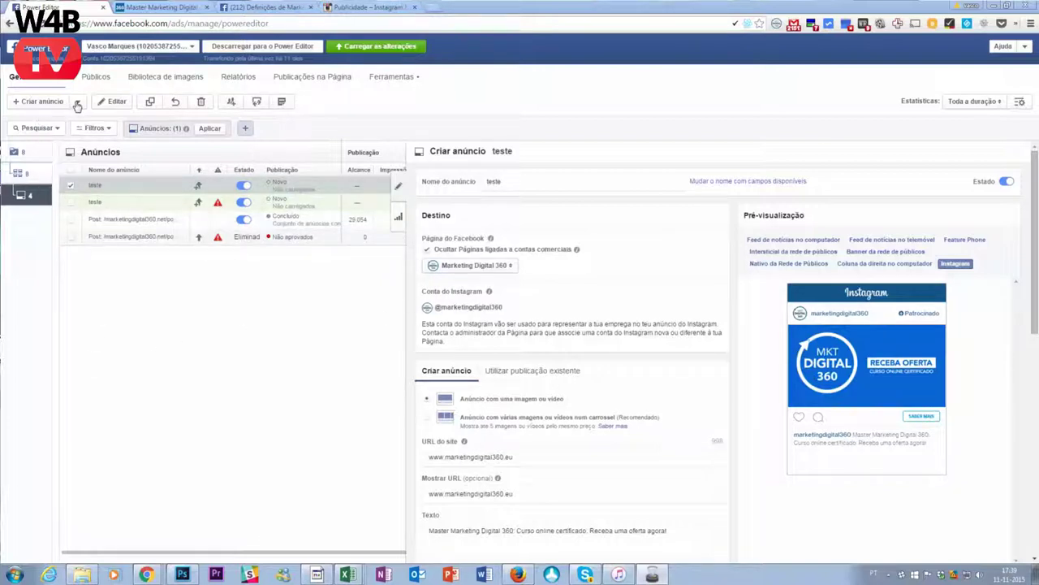
left_click(77, 103)
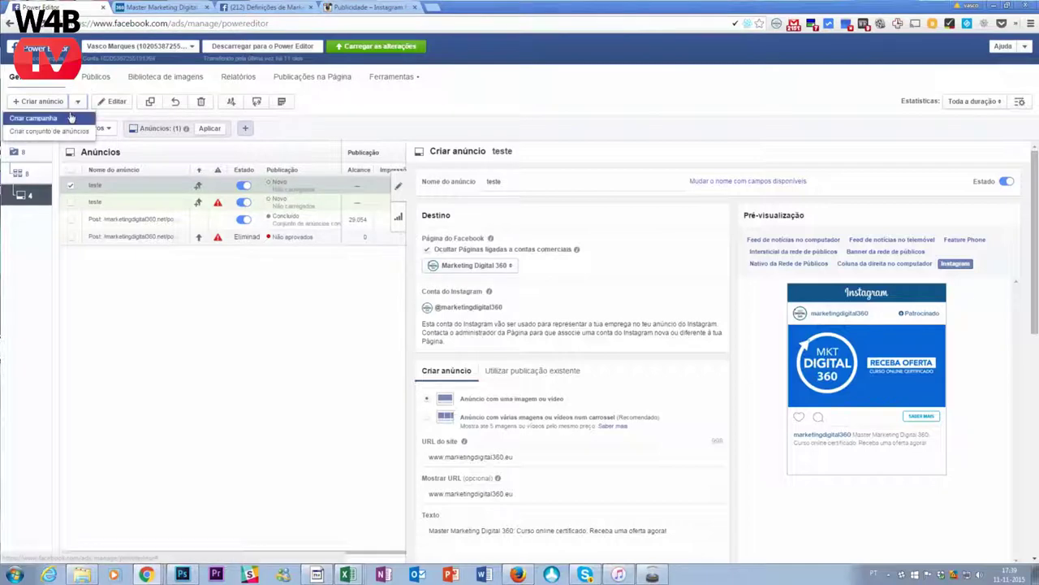
left_click(67, 119)
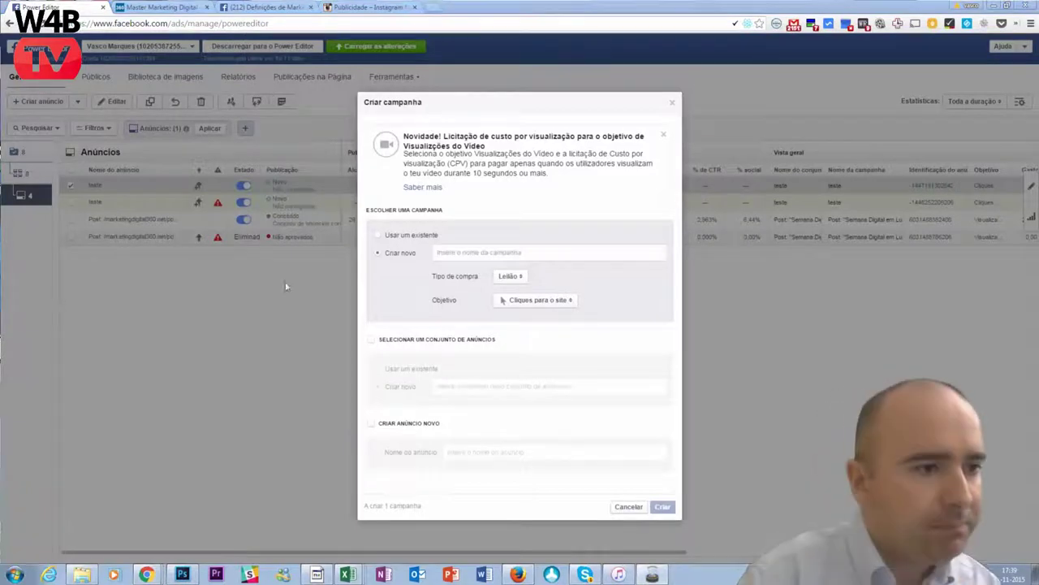
left_click(453, 251)
type("teste Instag")
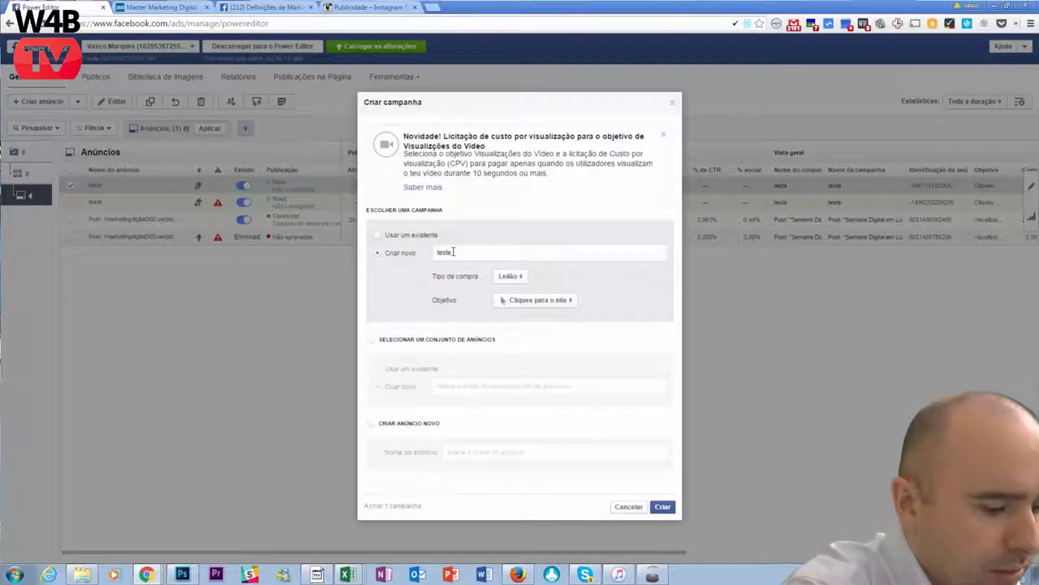
key("BackSpace")
key("BackSpace")
type("tagram")
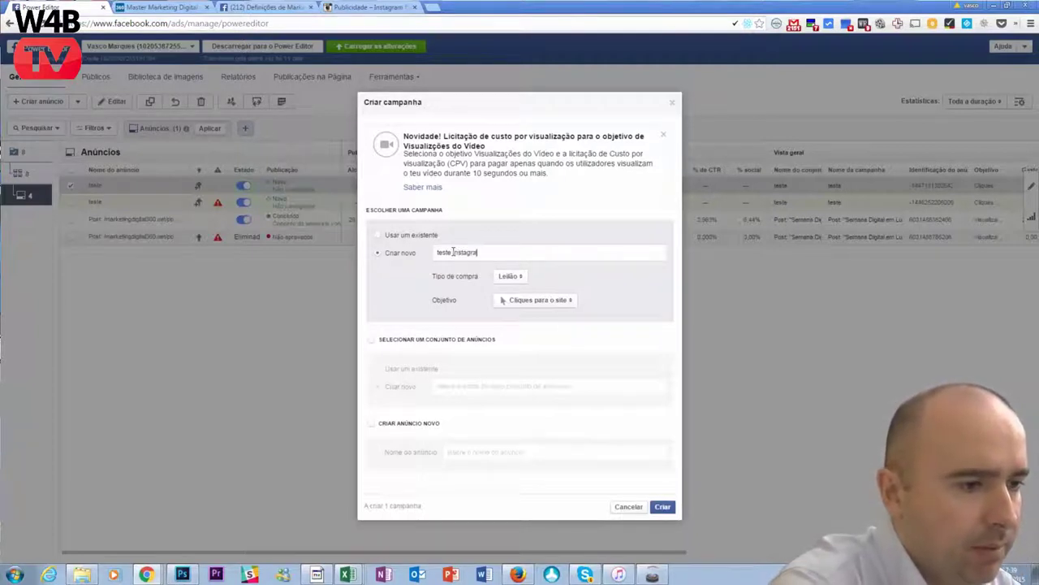
- Review the campaign's buying type and objective options, keeping Leilão and Cliques para o site
left_click(508, 277)
left_click(549, 282)
left_click(543, 301)
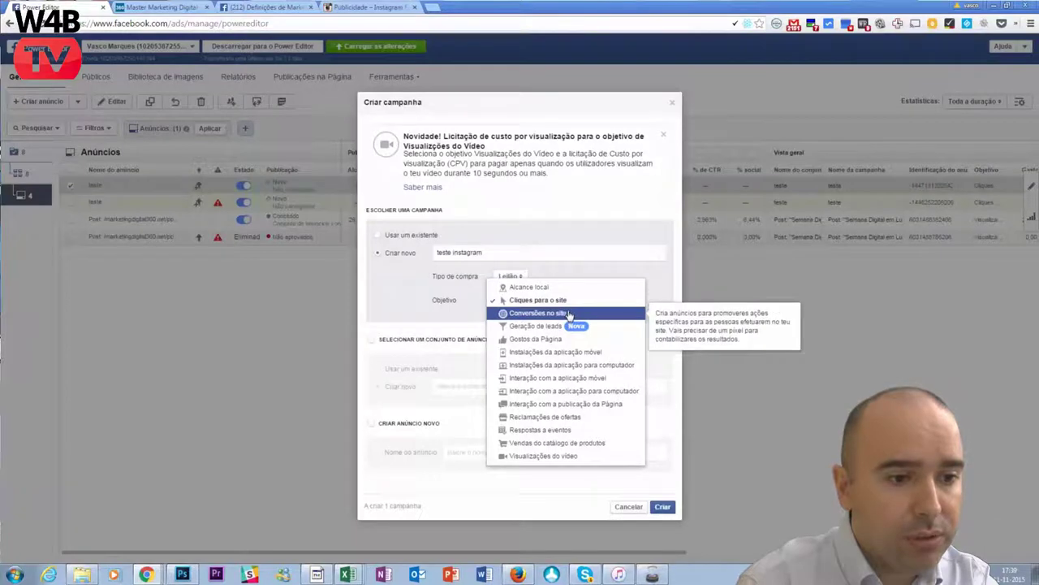
left_click(560, 269)
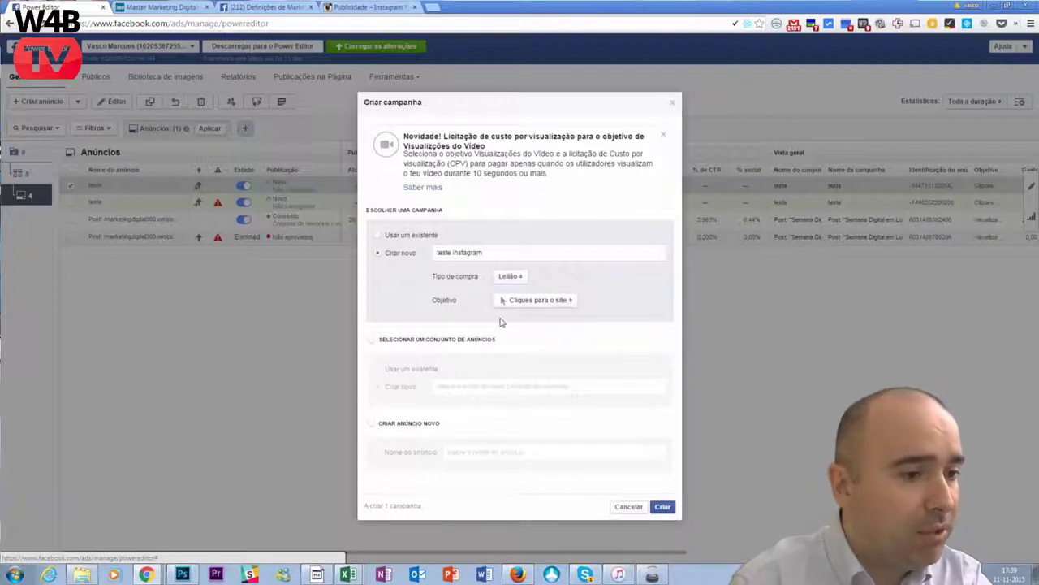
- Include a new ad set and a new ad, both named "teste instagram", and create the campaign
left_click(471, 341)
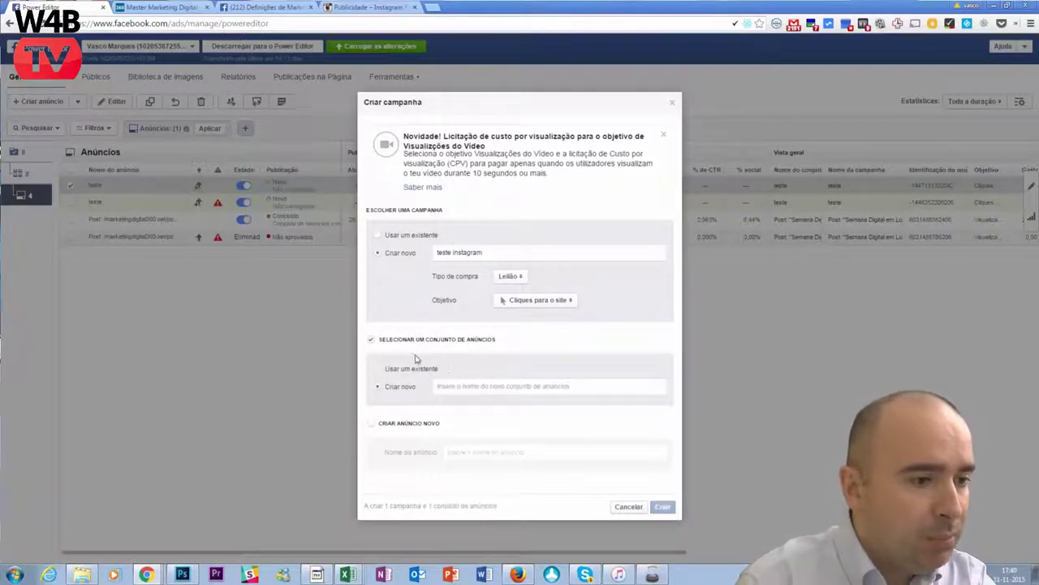
type("te")
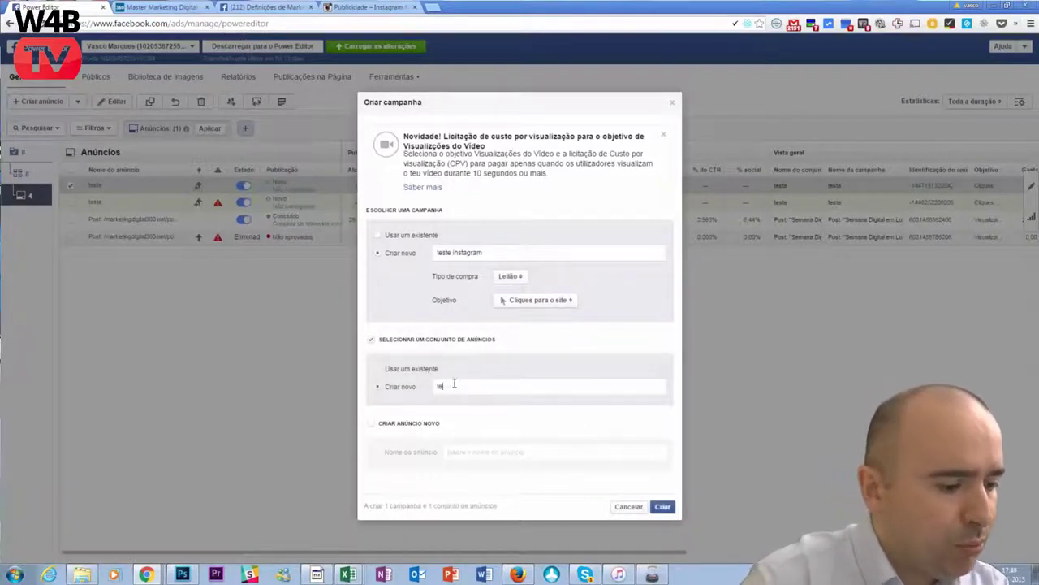
type("ste instagram")
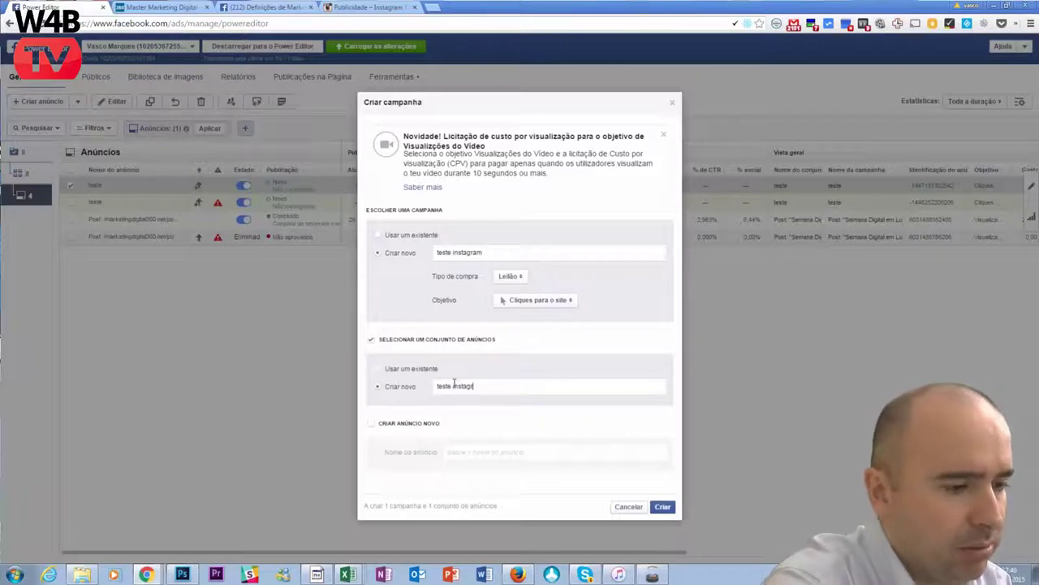
left_click(434, 424)
type("teste instagram")
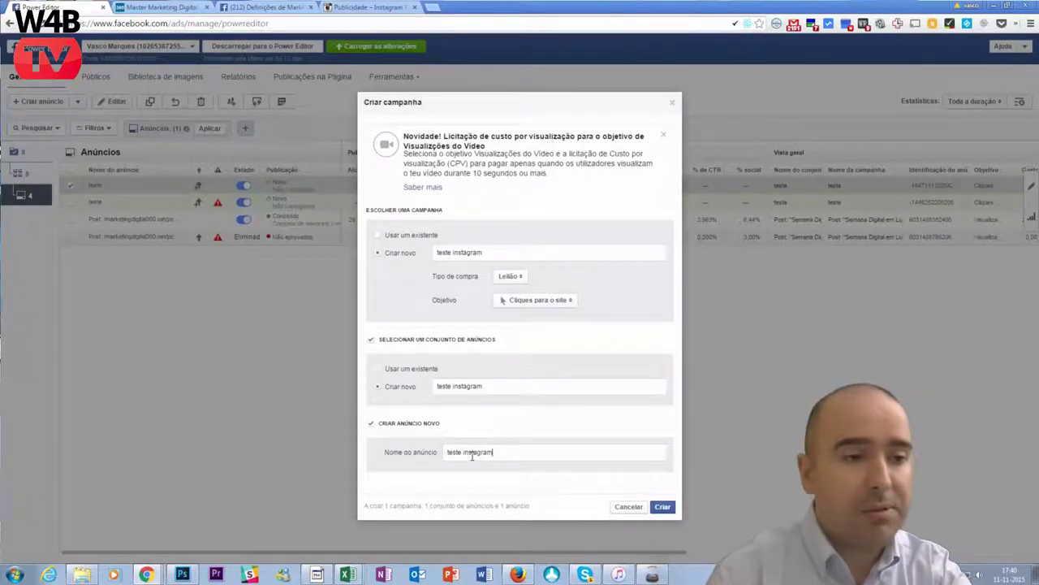
left_click(665, 507)
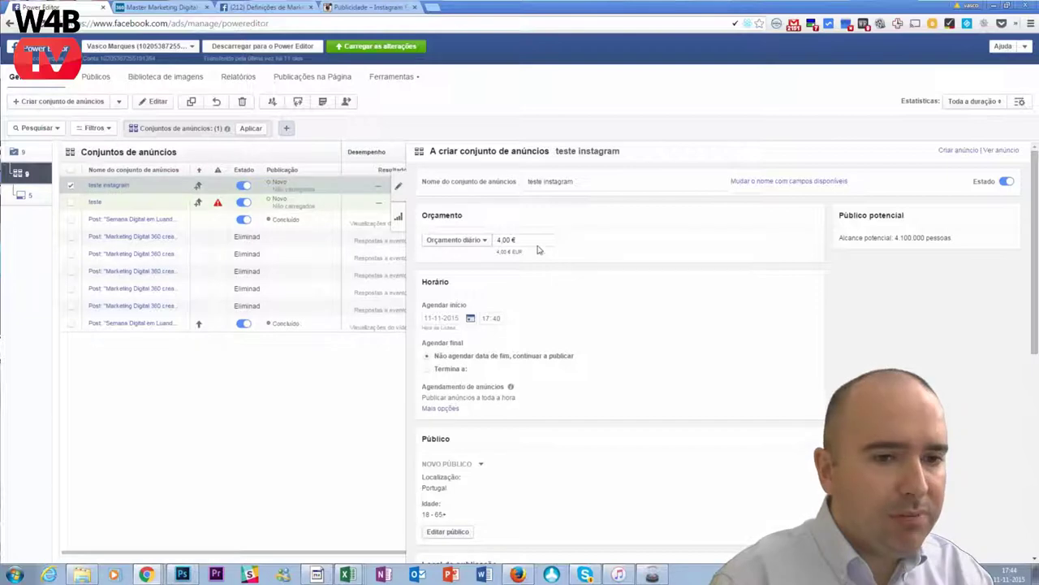
- Add Instagram, the desktop news feed, the mobile news feed and the audience network to the "teste instagram" ad set's placements
scroll(541, 268, "down", 3)
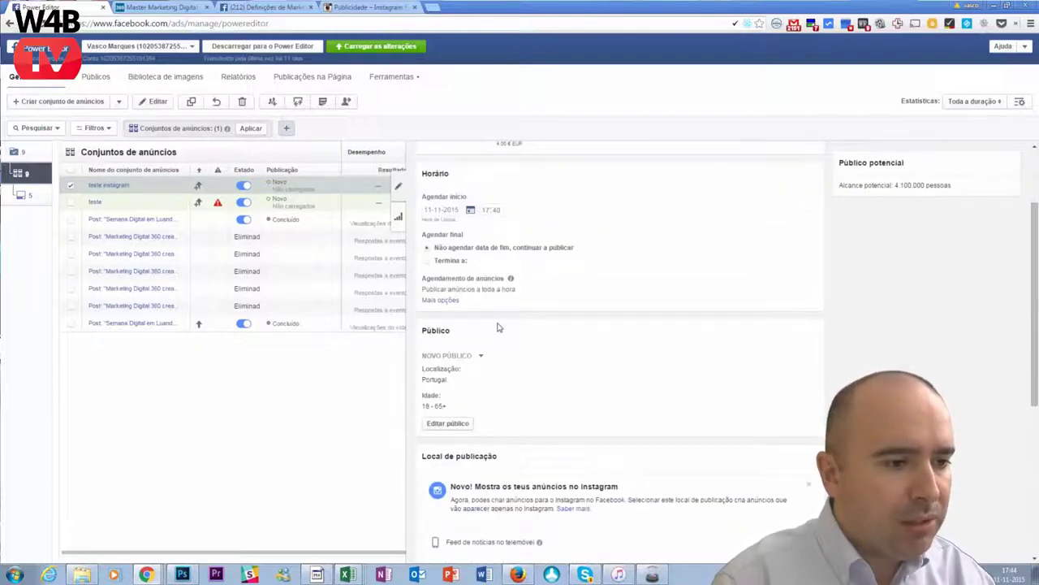
scroll(488, 337, "down", 1)
scroll(481, 367, "down", 1)
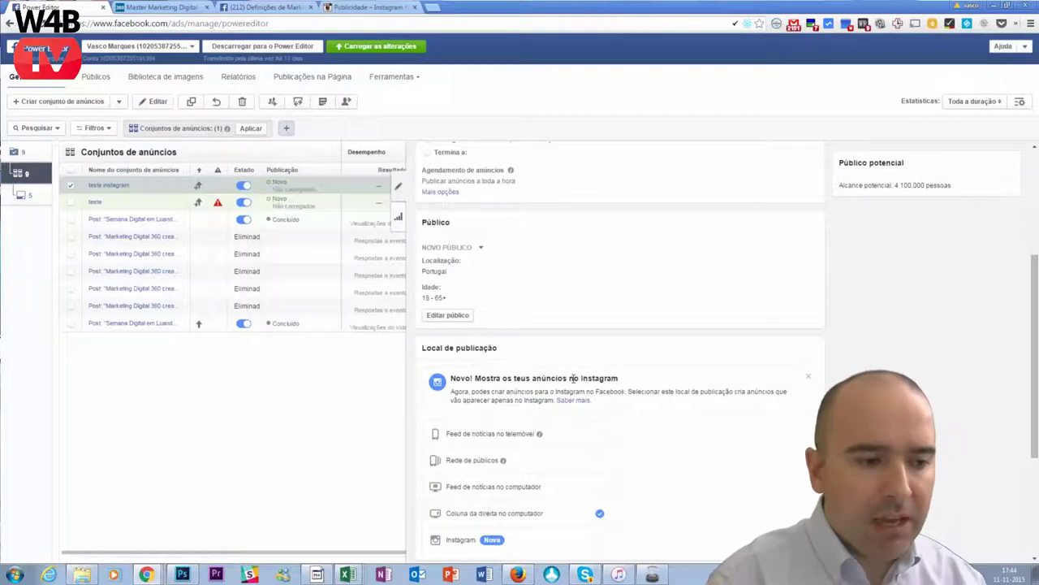
scroll(574, 378, "down", 2)
scroll(547, 434, "down", 1)
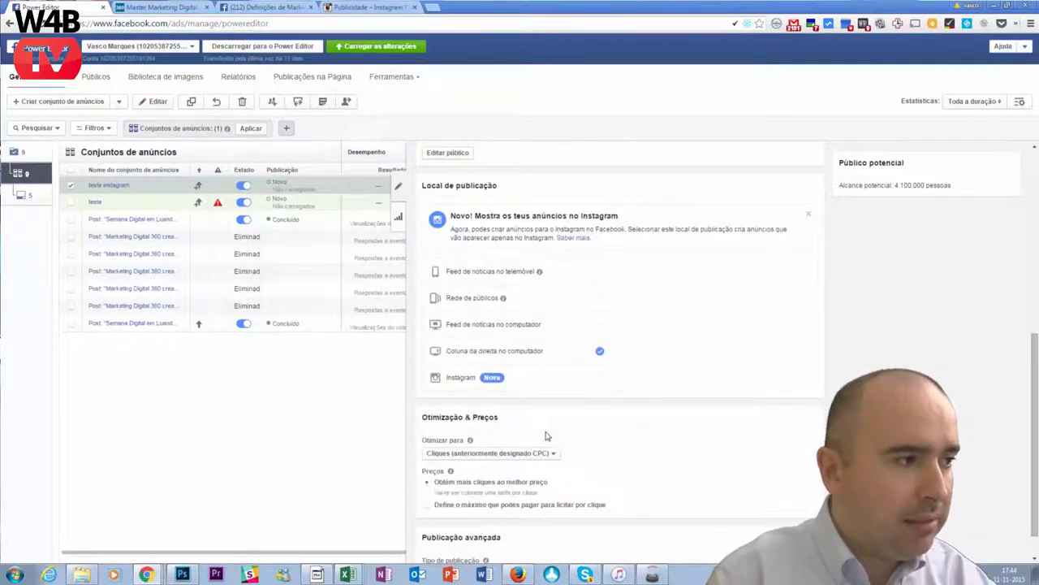
left_click(561, 383)
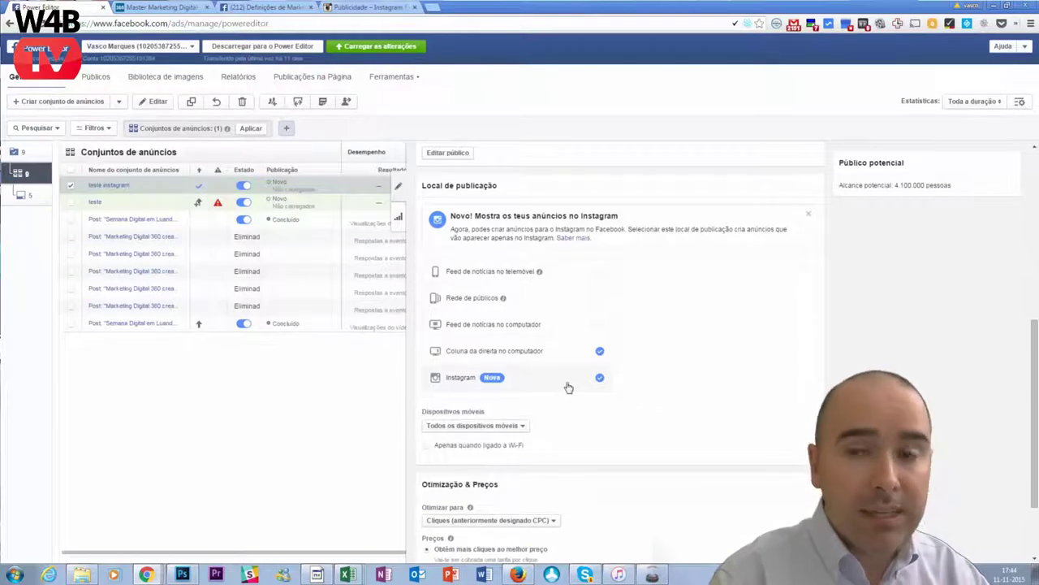
left_click(571, 327)
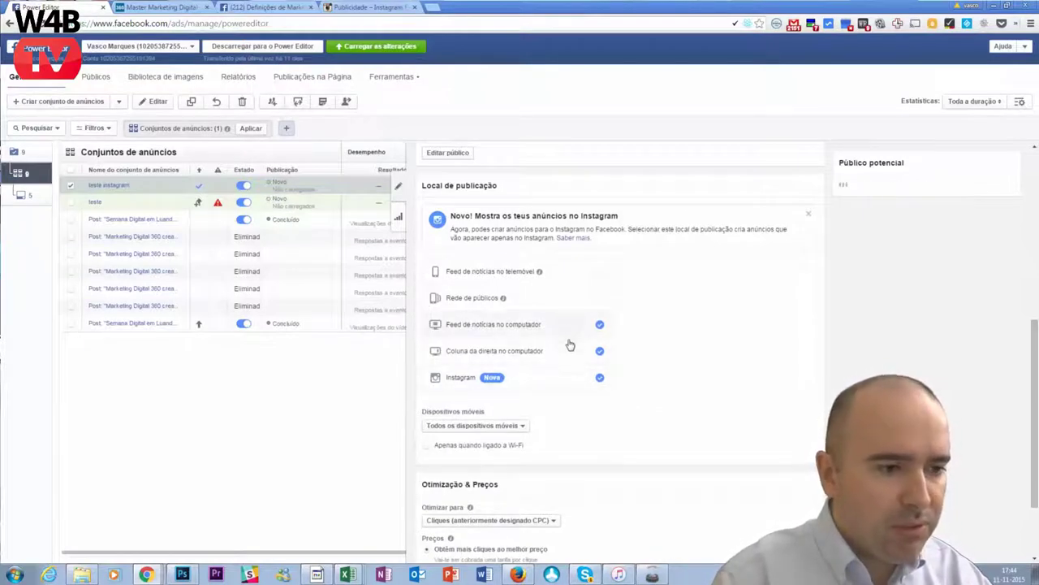
left_click(570, 281)
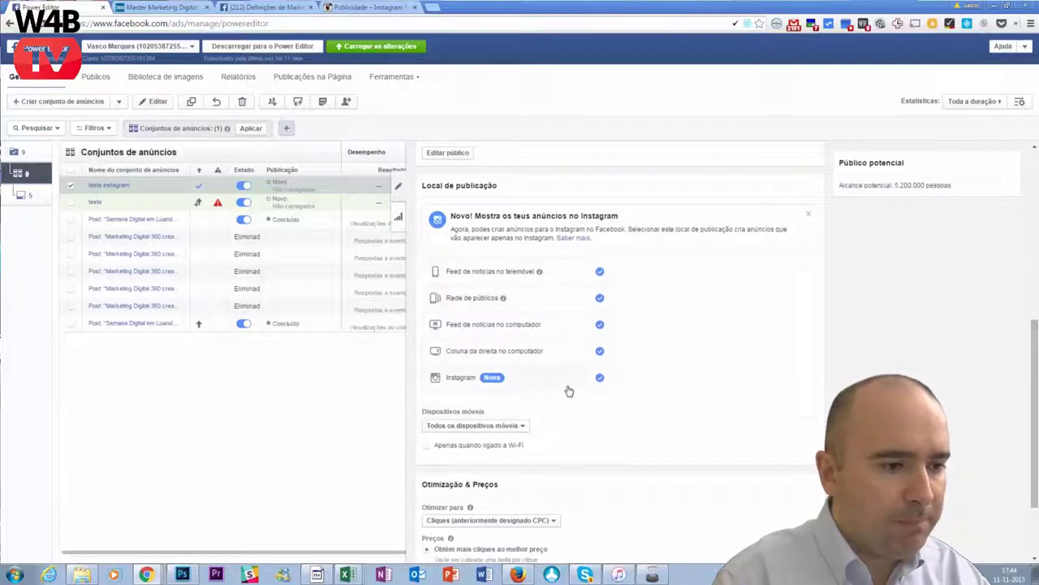
scroll(568, 390, "down", 2)
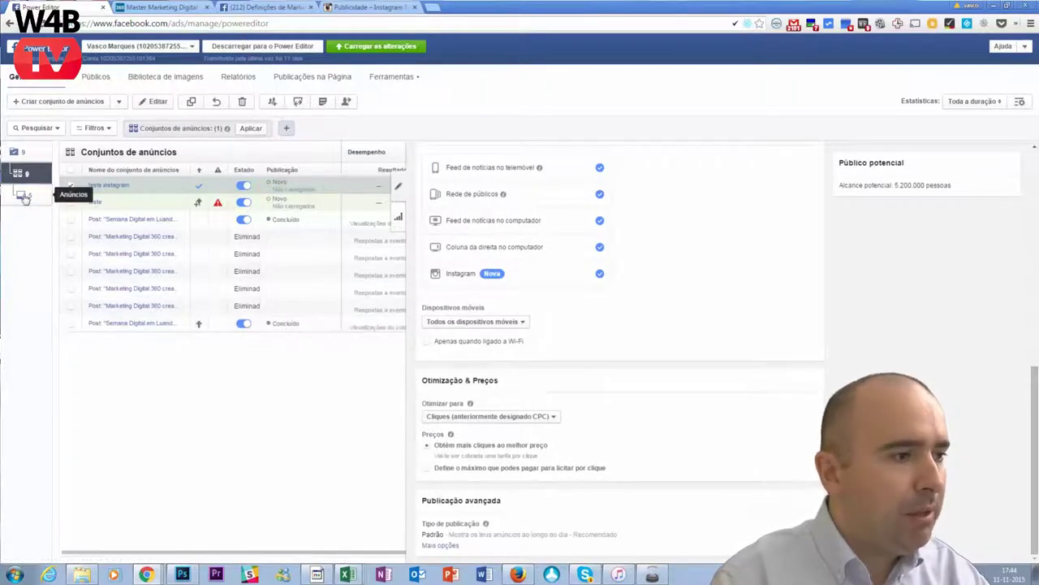
- Open the "teste instagram" ad and assign it the Instagram account associated with the selected Facebook Page
left_click(119, 213)
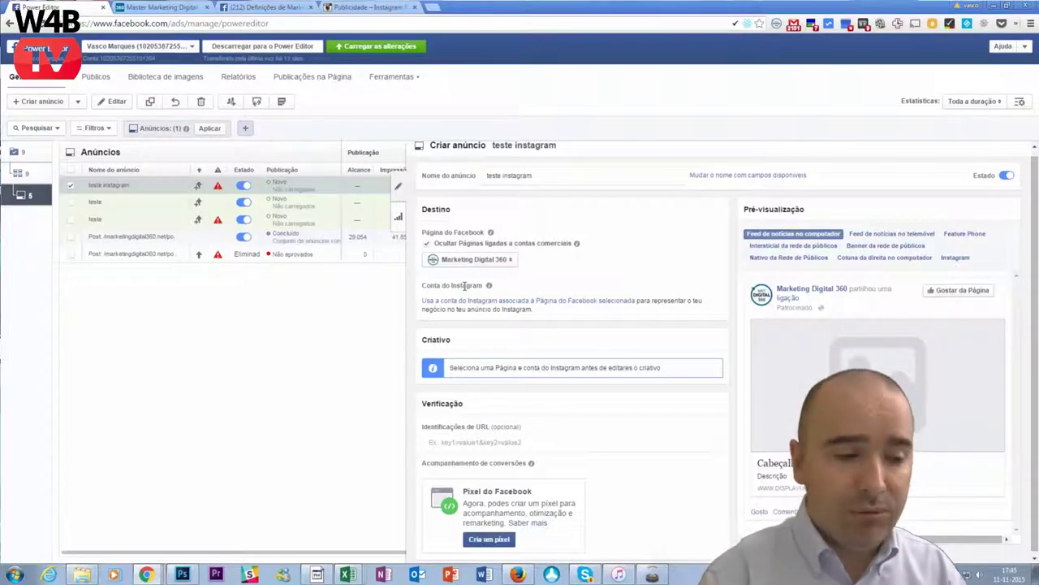
left_click_drag(423, 286, 480, 286)
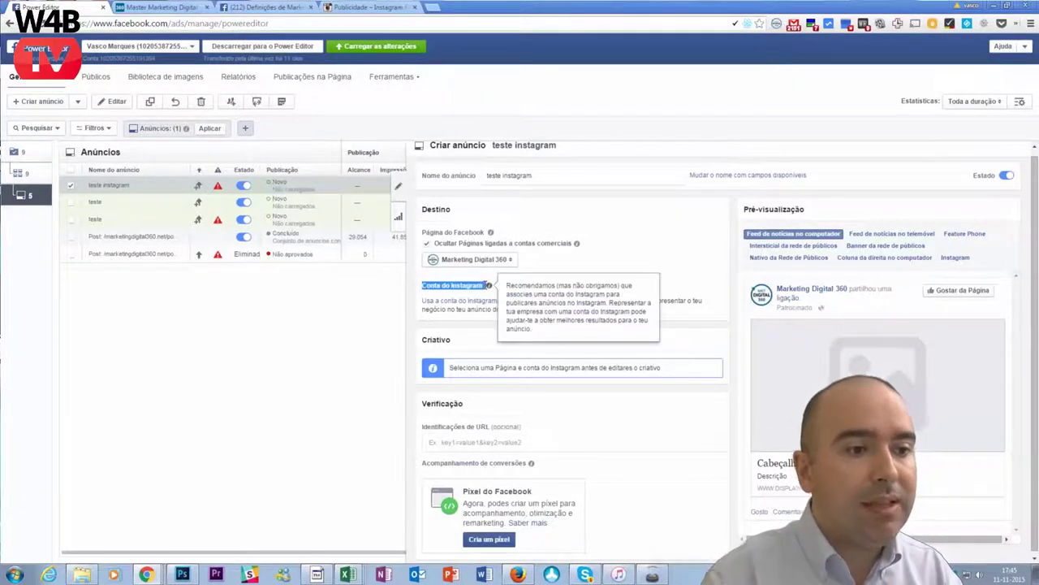
left_click(479, 289)
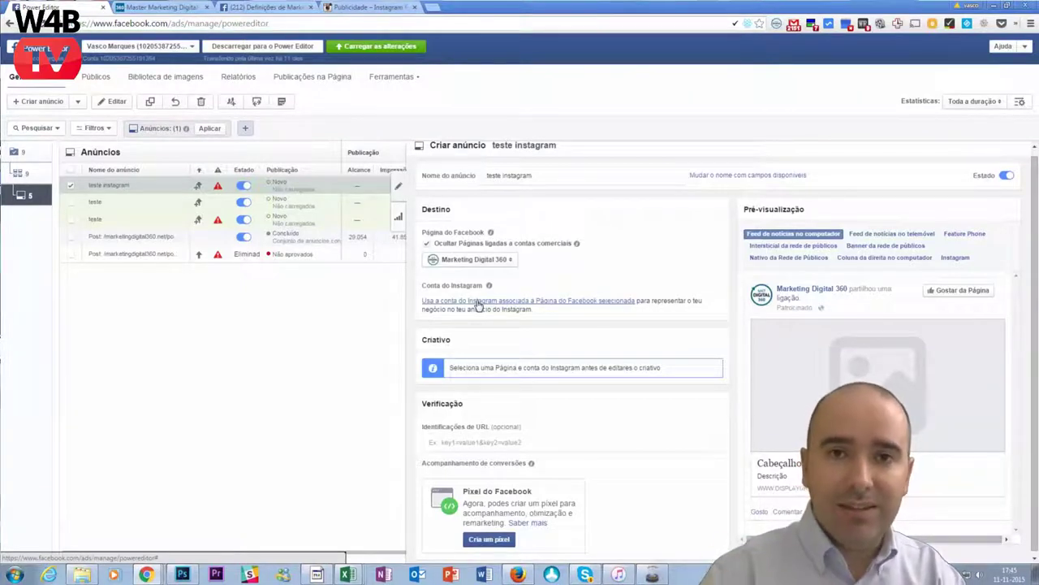
left_click(478, 303)
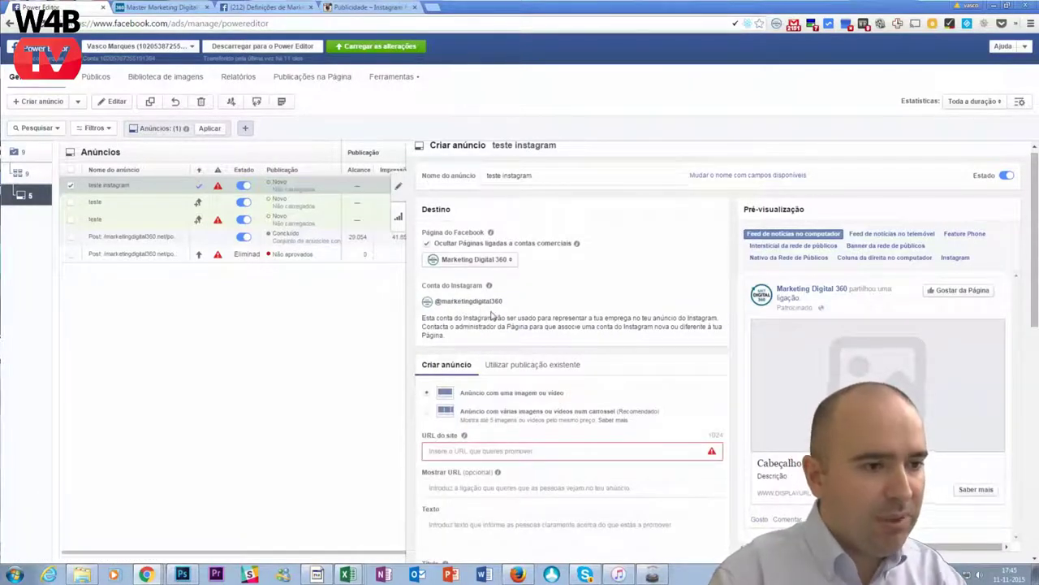
scroll(498, 340, "down", 1)
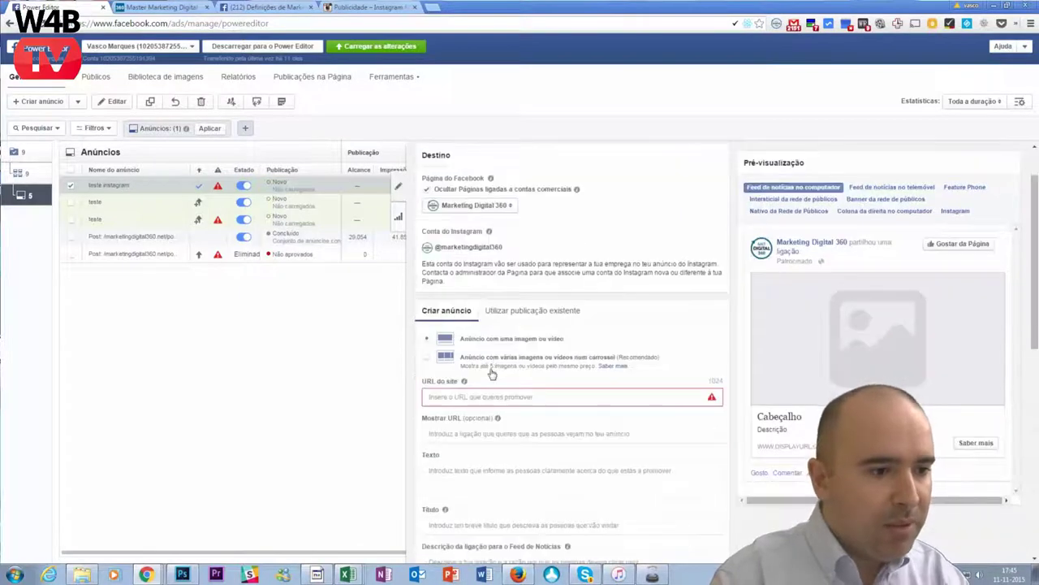
left_click(489, 397)
type("www.marketingdigital")
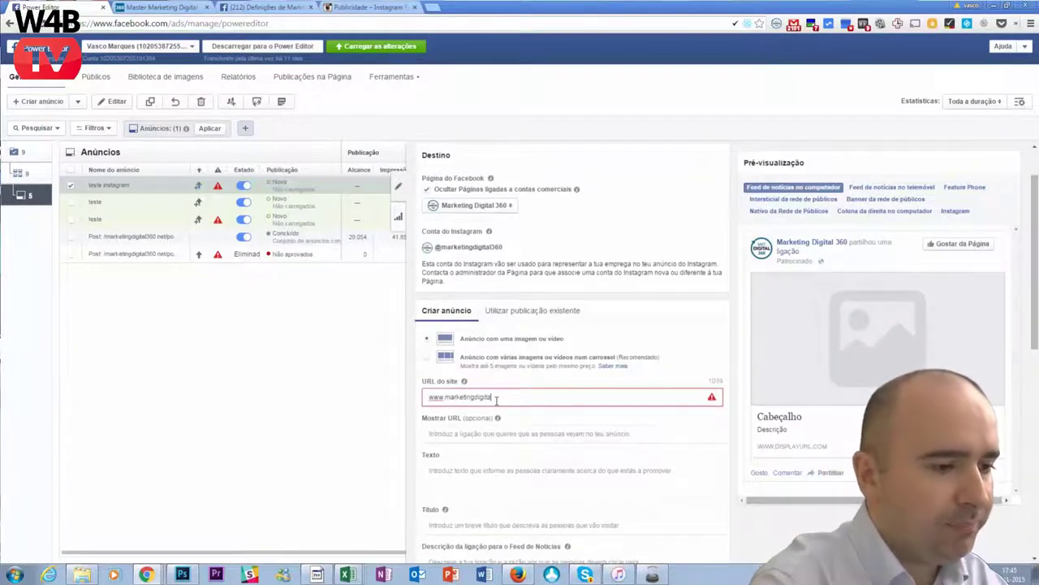
type("360.eu")
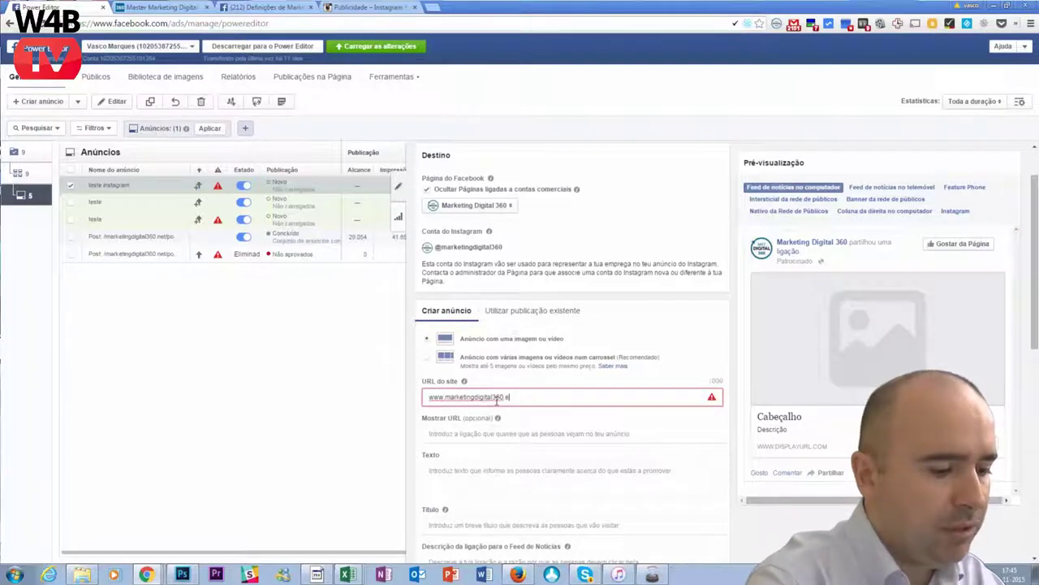
key("ctrl+a")
left_click_drag(528, 399, 416, 398)
key("ctrl+c")
left_click(442, 436)
key("ctrl+v")
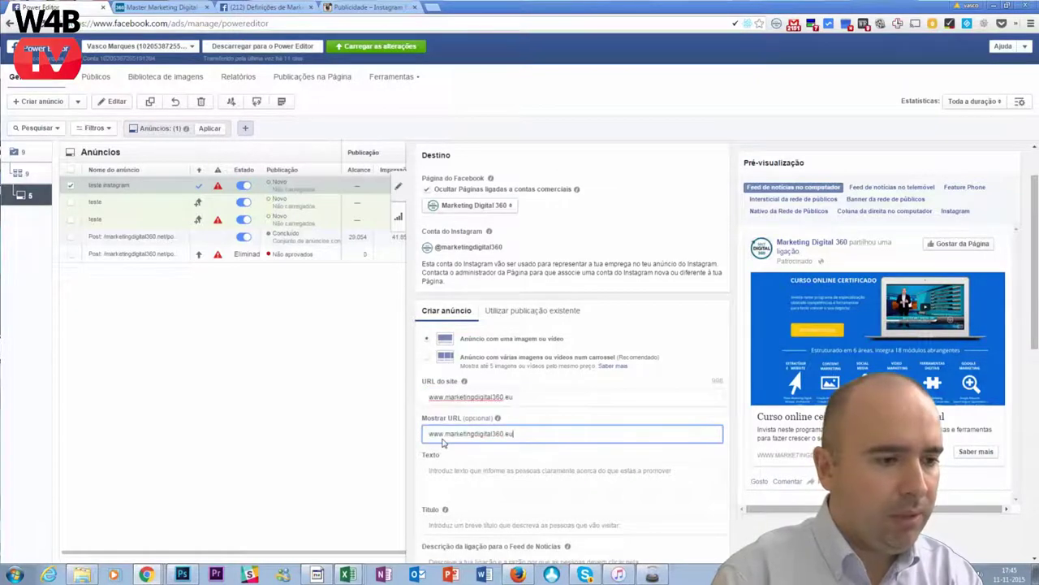
- Enter "Master Marketing Digital 360: curso online certificado" as the ad's text
scroll(443, 436, "down", 1)
left_click(451, 364)
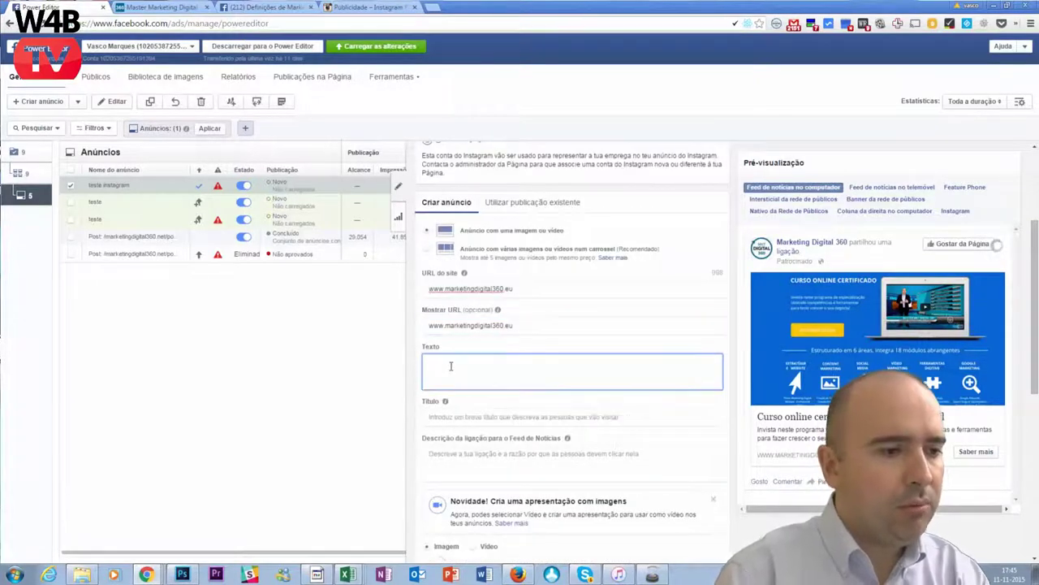
type("Maste")
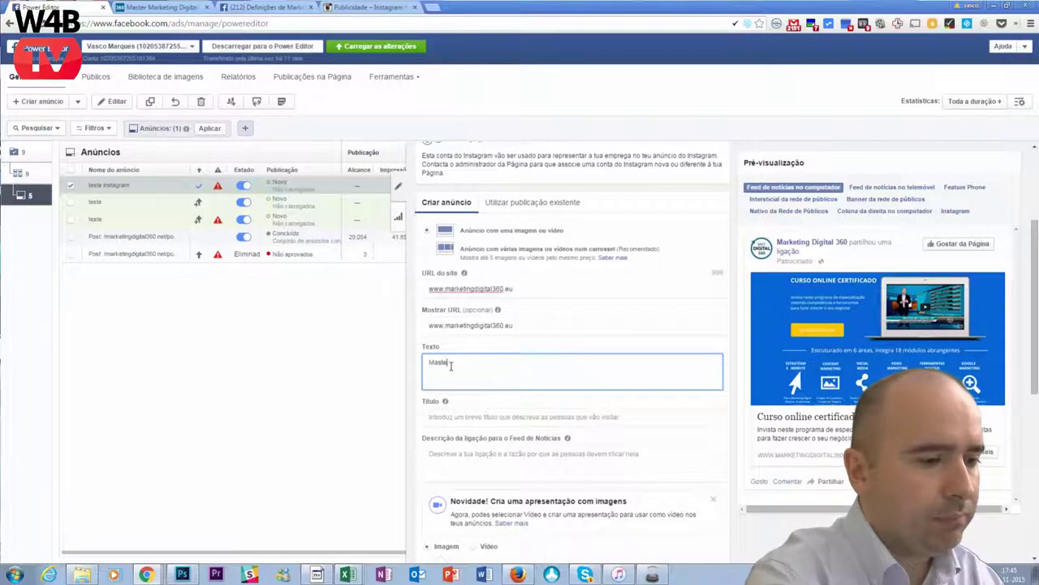
type("r Marketing Digital 360: curso ")
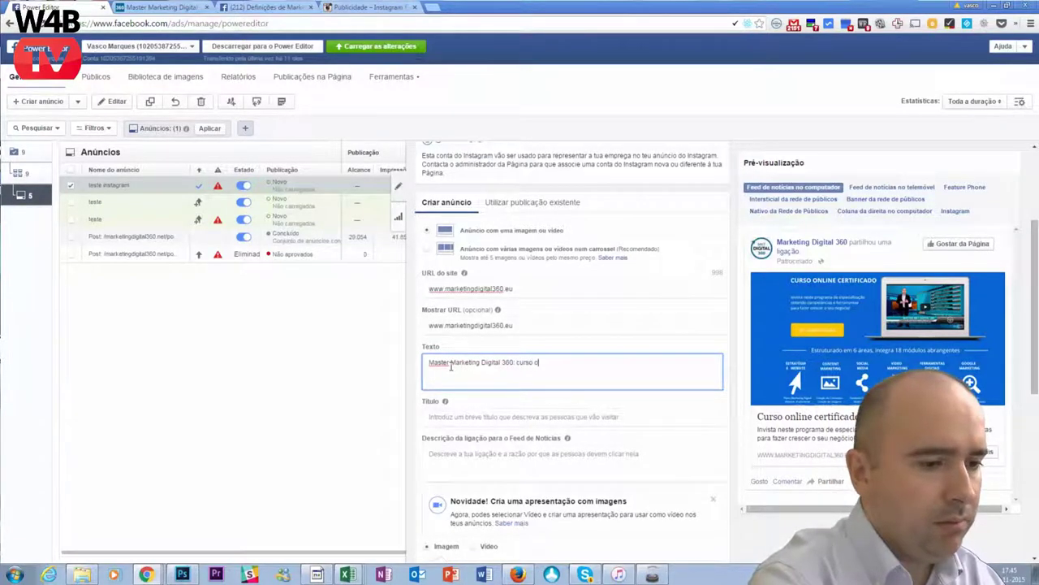
type("online certificado")
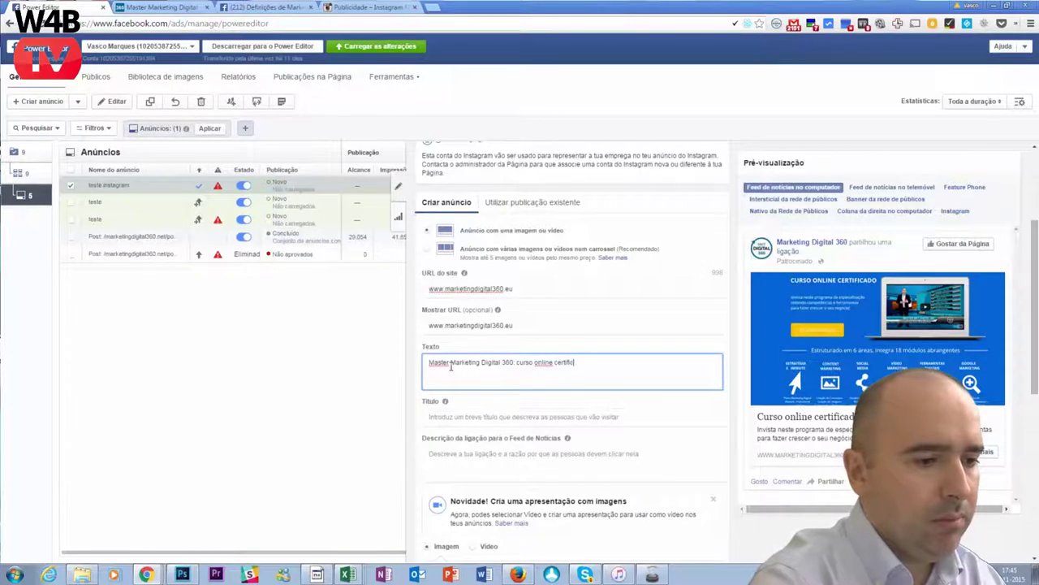
- Copy "Master Marketing Digital 360" from the ad's text into its title
left_click(458, 416)
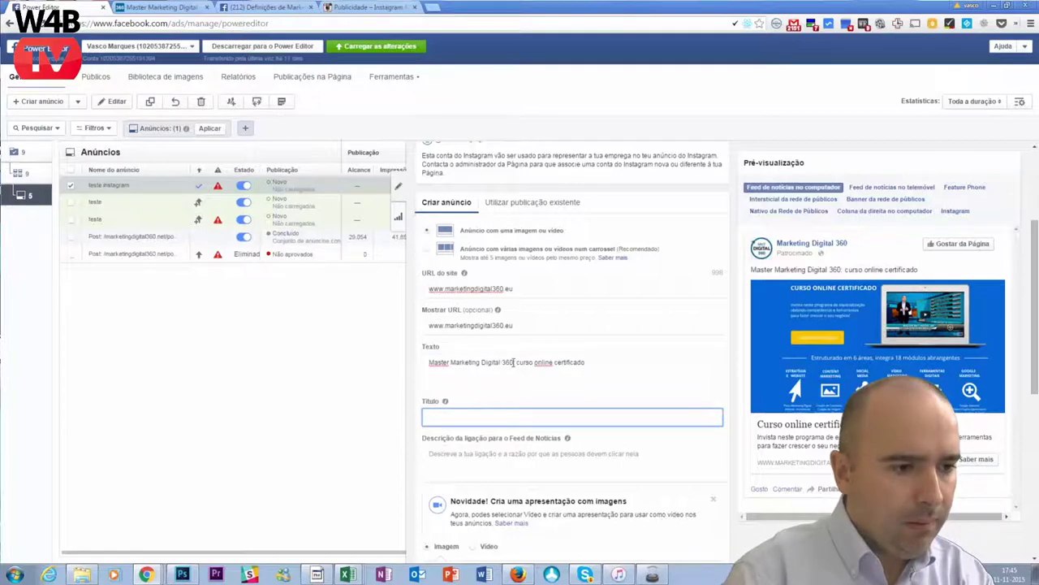
left_click_drag(514, 362, 415, 370)
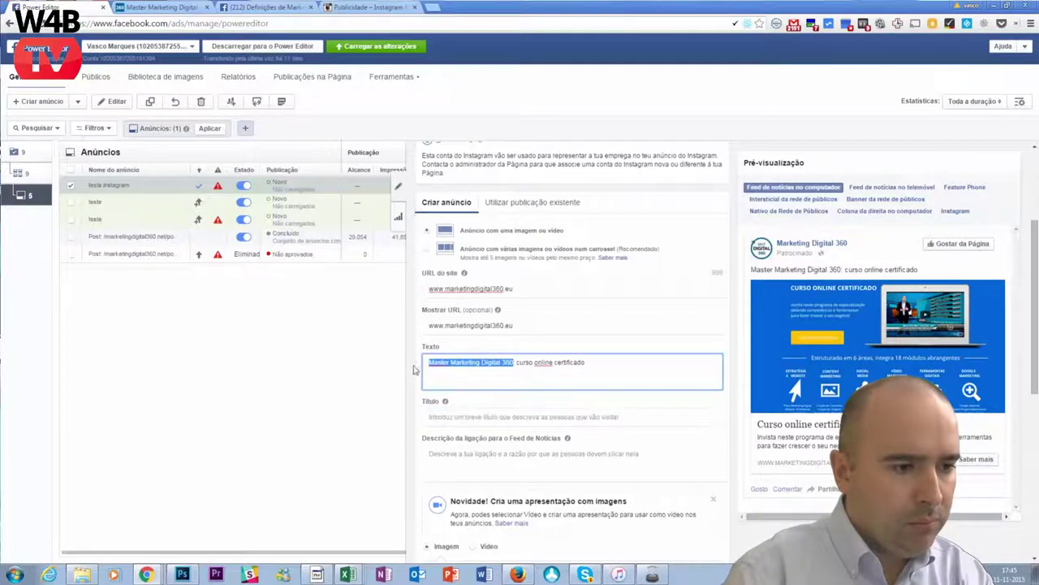
key("ctrl+c")
left_click(437, 416)
key("ctrl+v")
- Copy the full ad text, "Master Marketing Digital 360: curso online certificado", into the news feed link description
scroll(448, 404, "down", 1)
left_click_drag(588, 322, 415, 318)
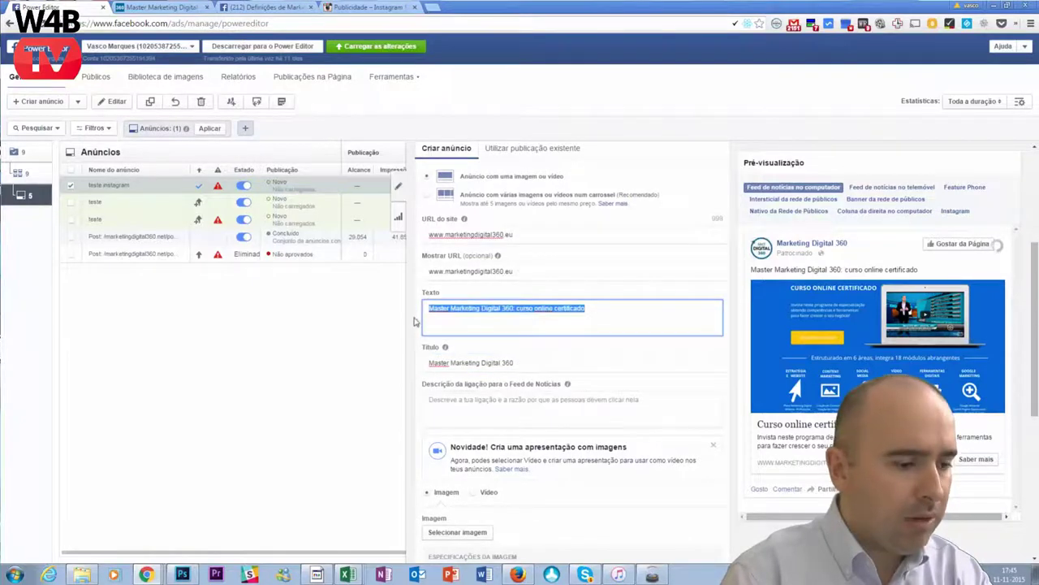
key("ctrl+c")
left_click(444, 394)
key("ctrl+v")
- Use the library image master-360-fb-ads.jpg for the ad and preview the ad as it appears on Instagram
scroll(443, 398, "down", 2)
scroll(447, 398, "down", 1)
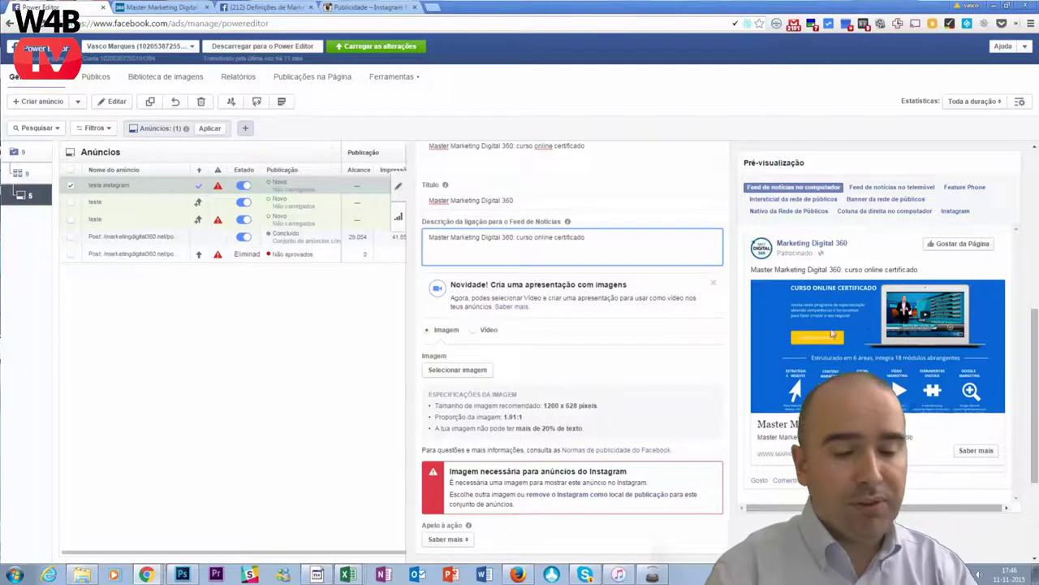
left_click(455, 369)
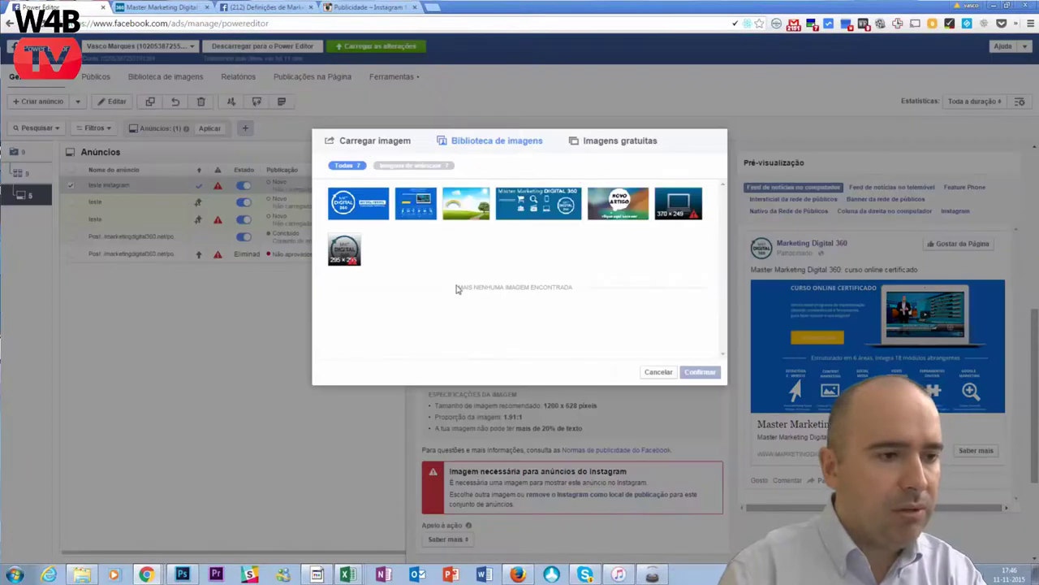
left_click(367, 204)
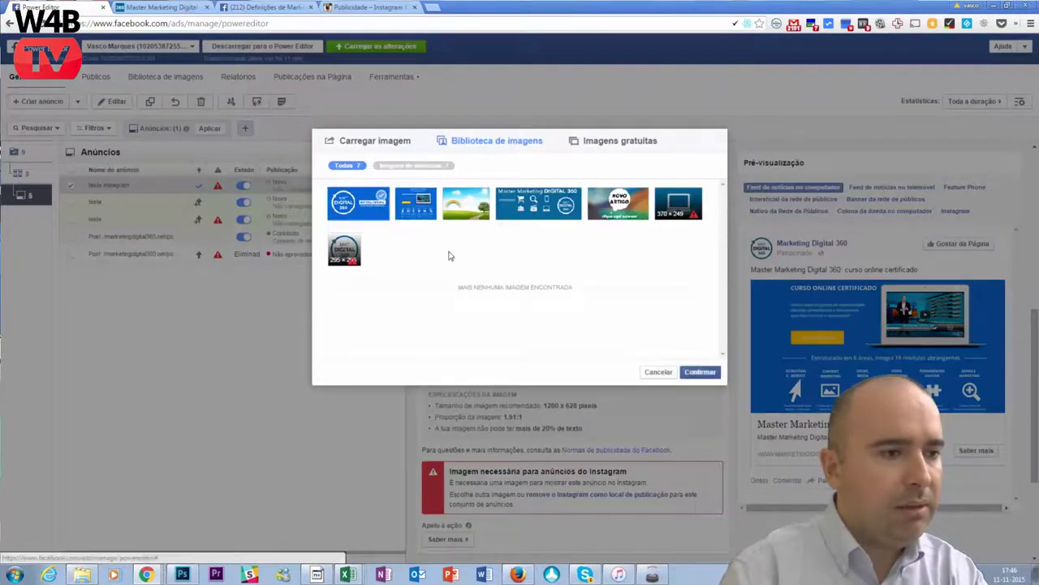
left_click(700, 373)
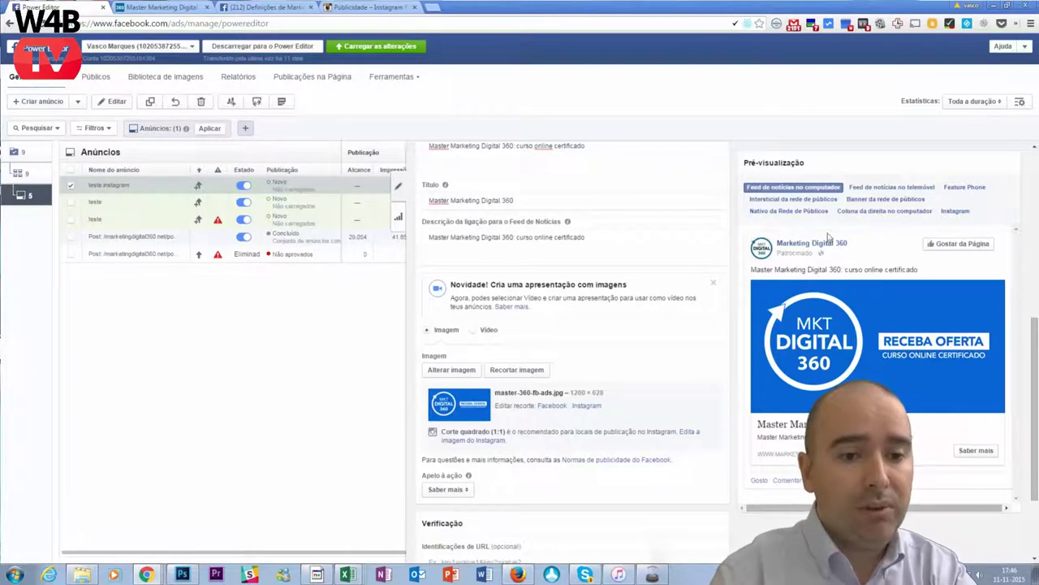
left_click(954, 211)
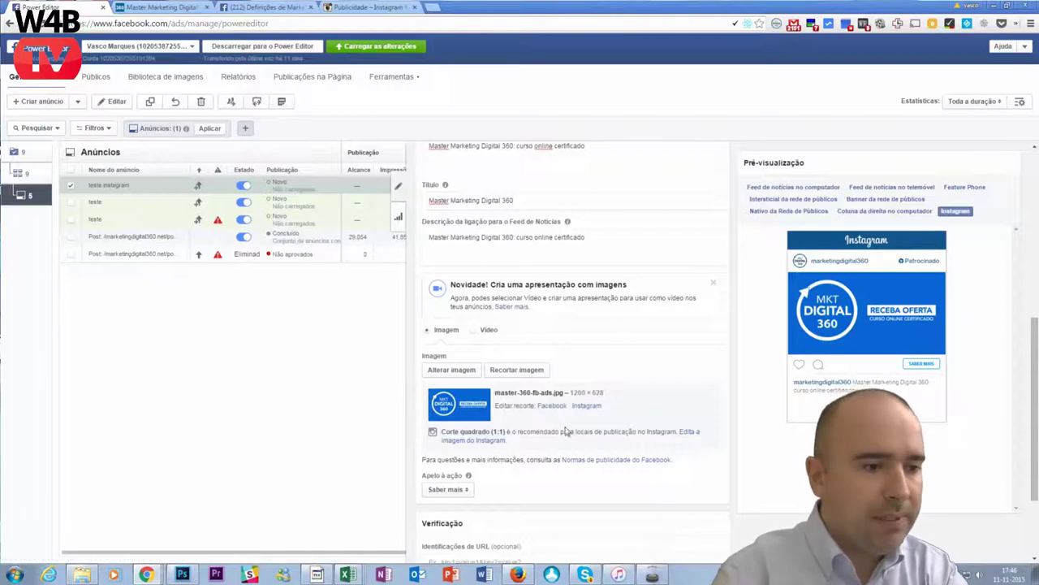
- Compare the Quadrado and Original crops of the Instagram image, keep Original, and check the Facebook crop
left_click(485, 442)
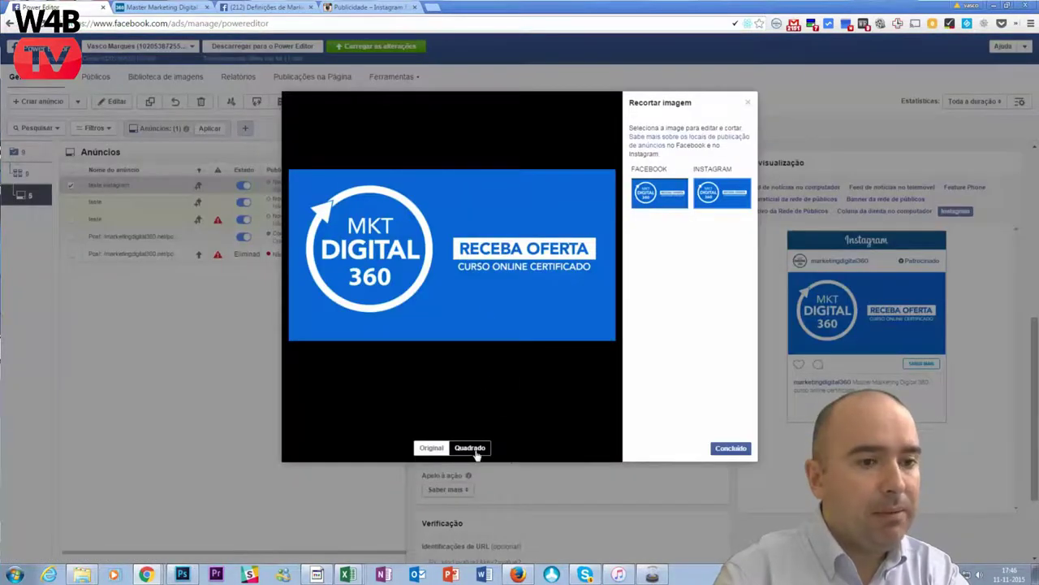
left_click(475, 453)
left_click(433, 453)
left_click(475, 454)
left_click(423, 451)
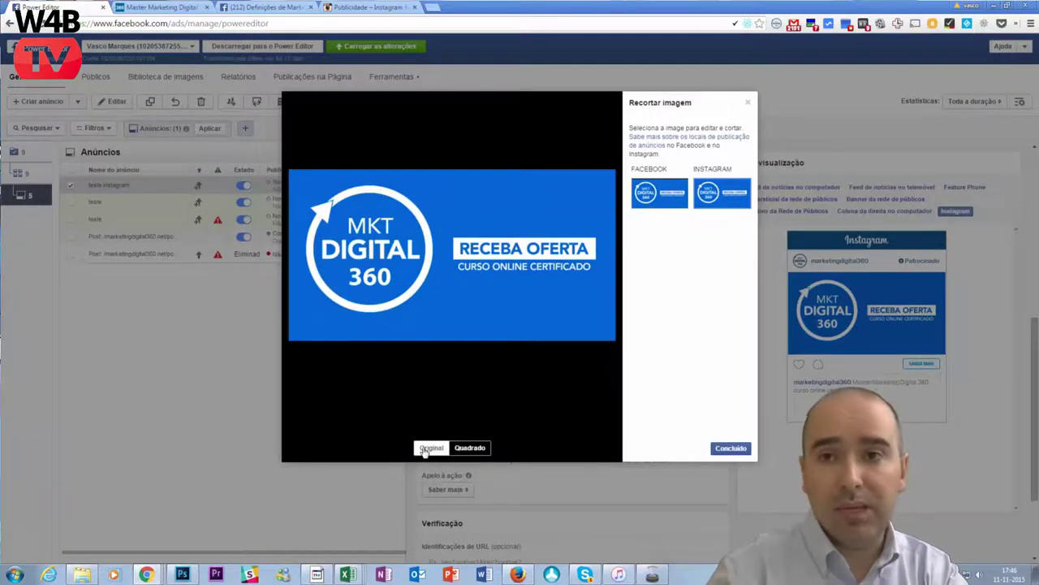
left_click(650, 203)
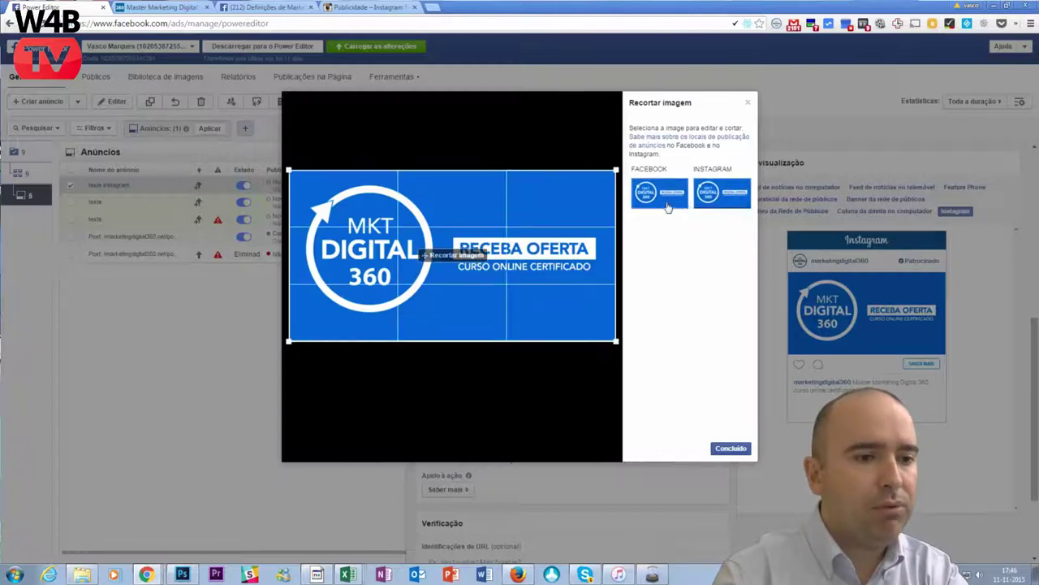
left_click(730, 448)
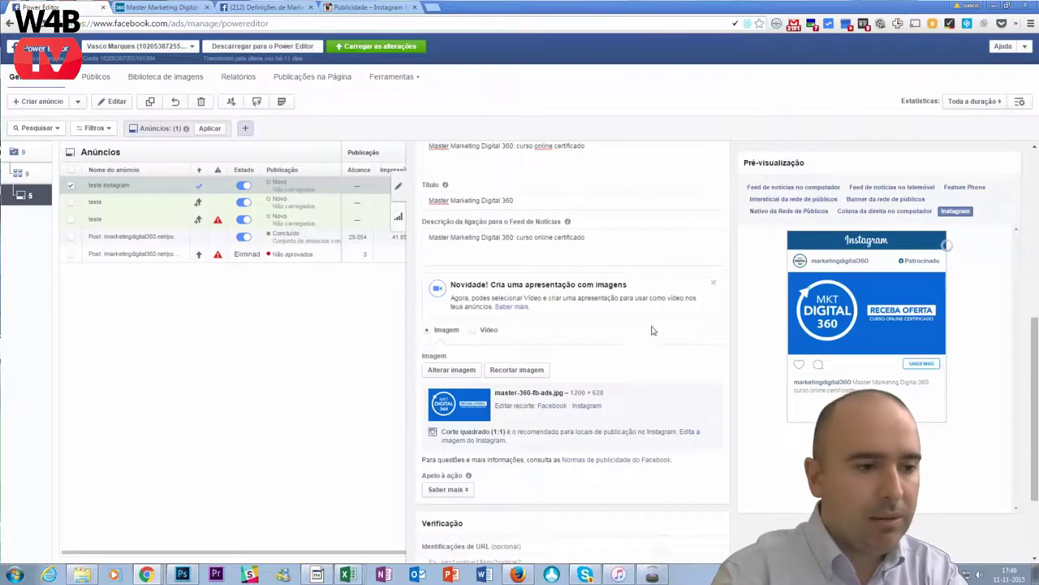
- Set the ad's call to action to Reservar agora and leave the URL tags empty
scroll(626, 404, "down", 3)
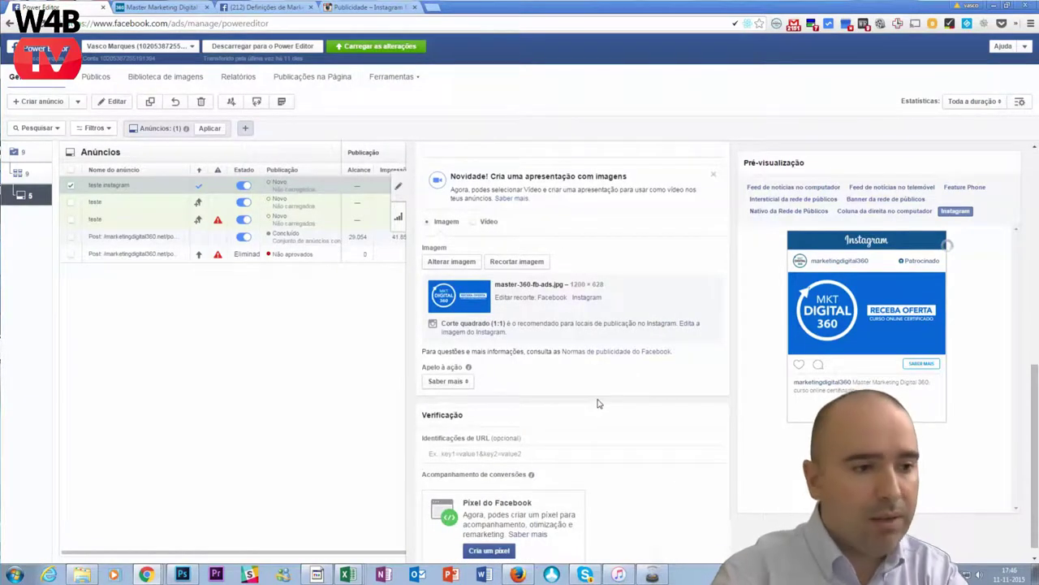
left_click(453, 382)
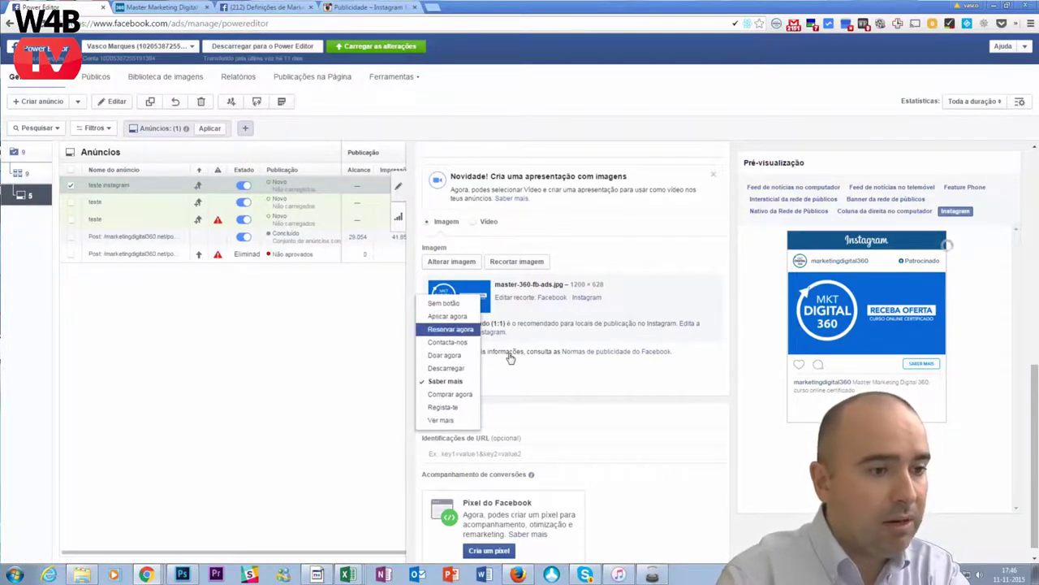
key("Return")
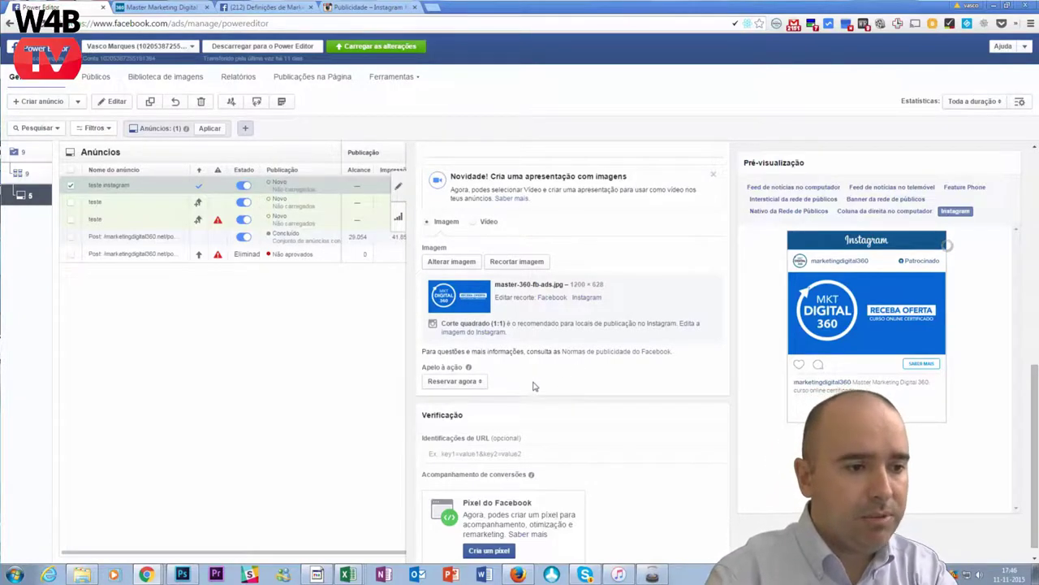
left_click(531, 455)
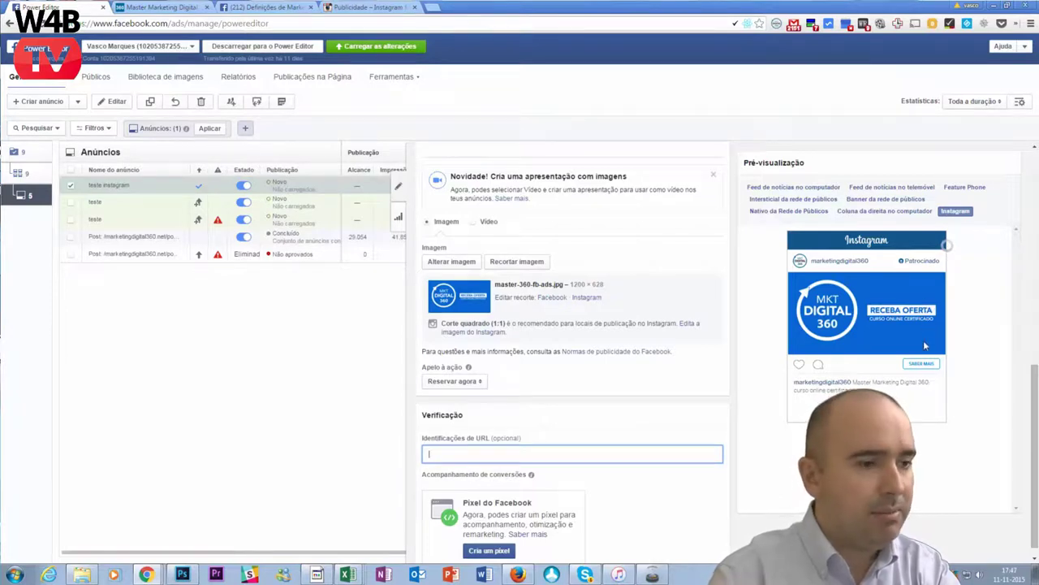
left_click(661, 385)
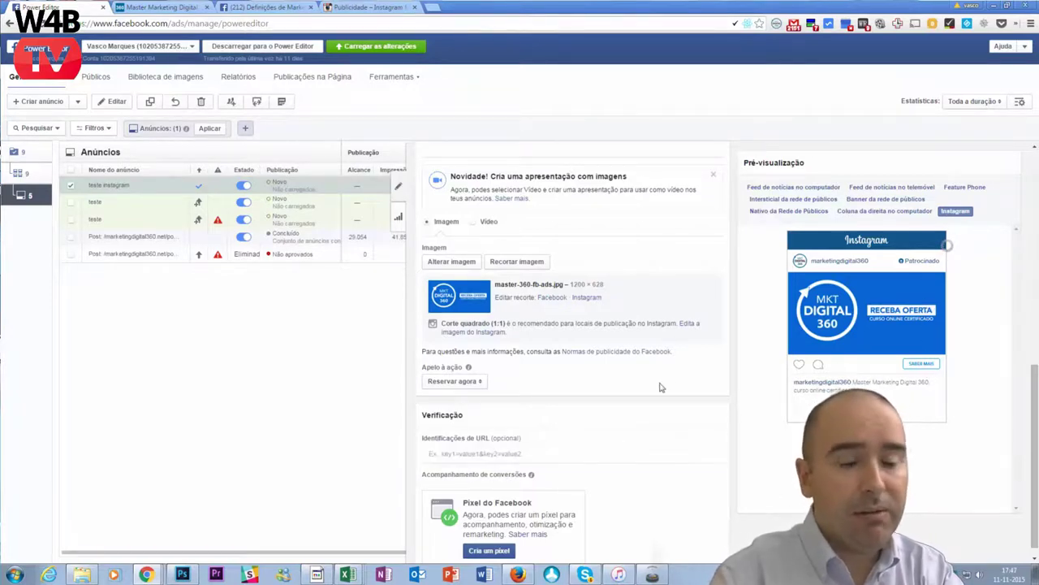
scroll(661, 389, "up", 5)
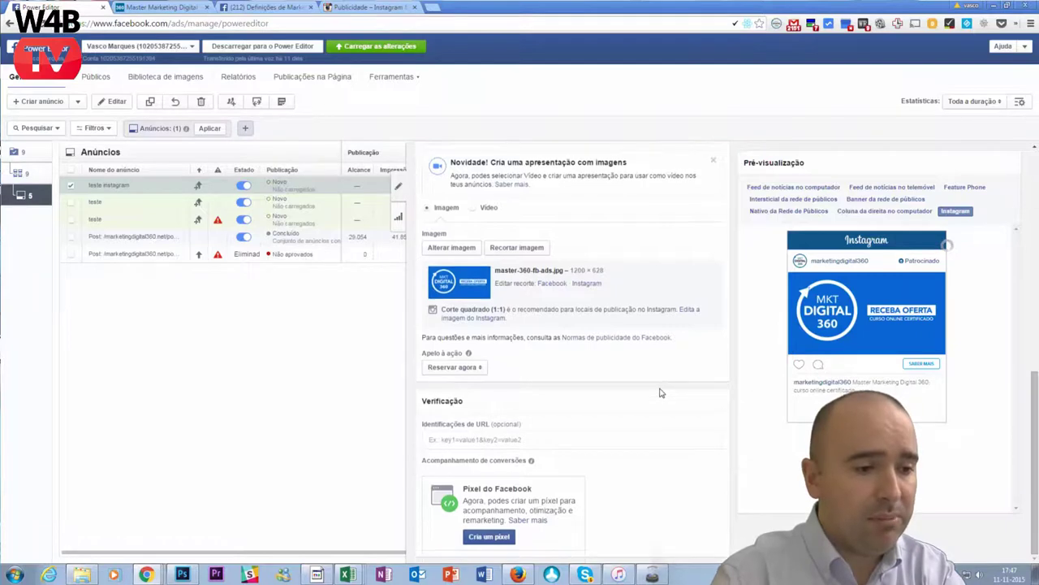
scroll(661, 394, "up", 3)
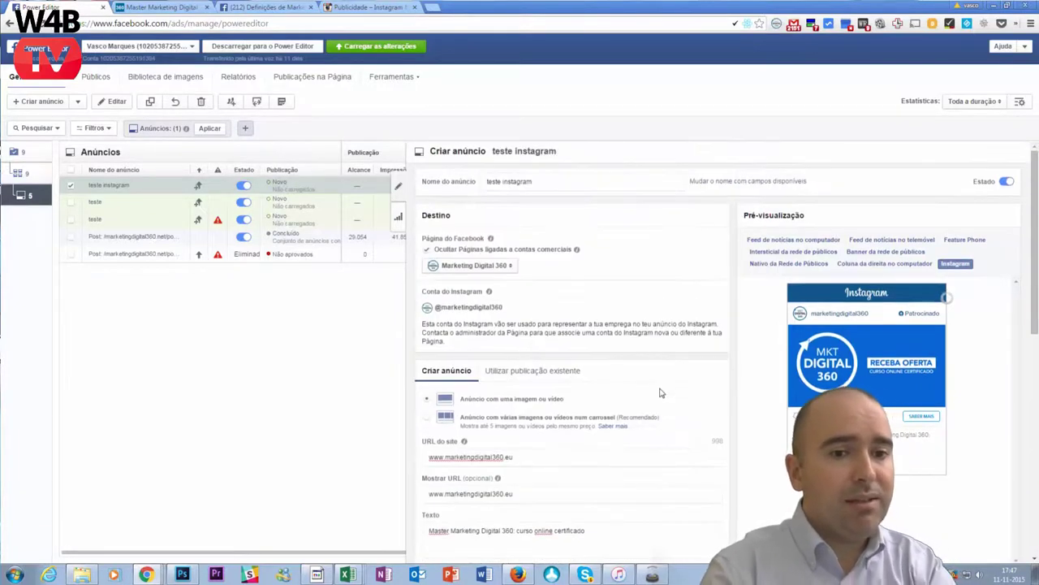